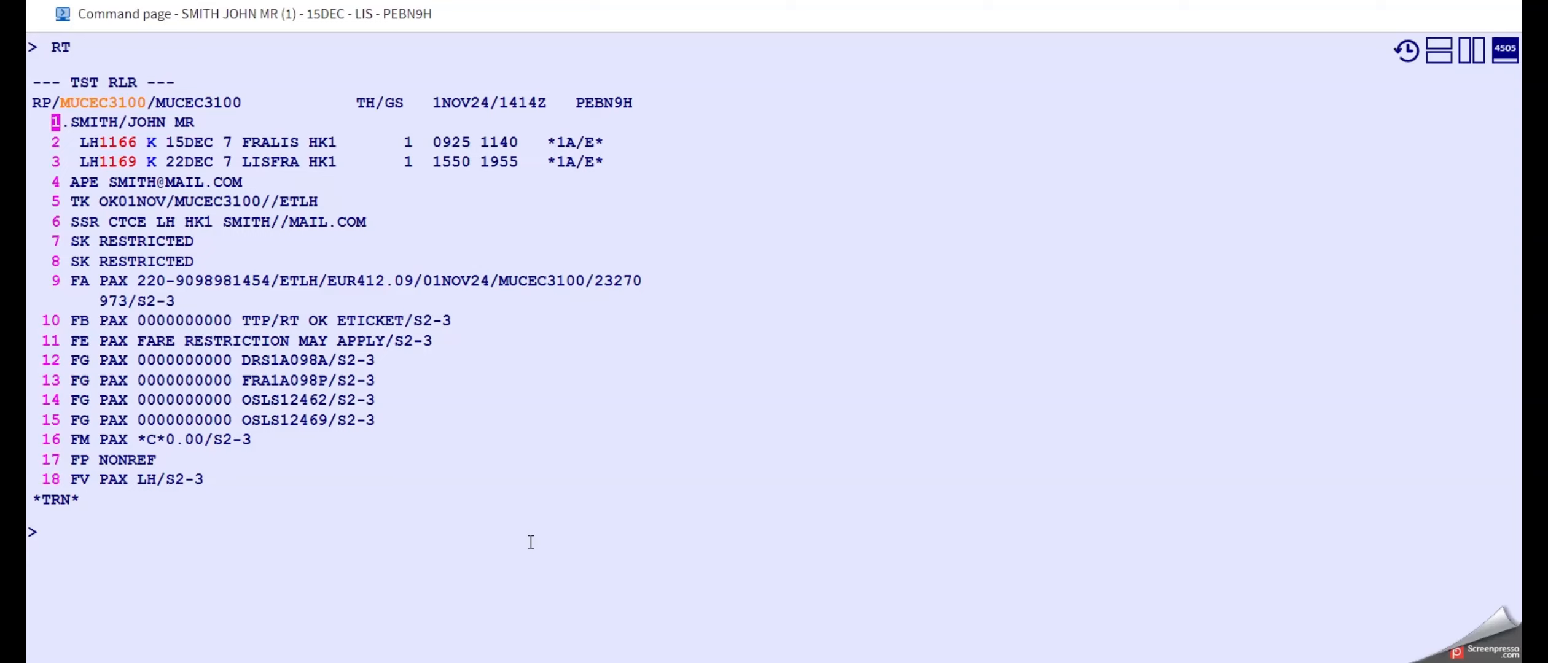
# Display LH fares for FRALIS on 15DEC in class K, ticketed 01NOV24, with fare families, using FQDFRALIS/D15DEC/ALH/CK/R,01NOV24/FF.
pyautogui.write('FQD')
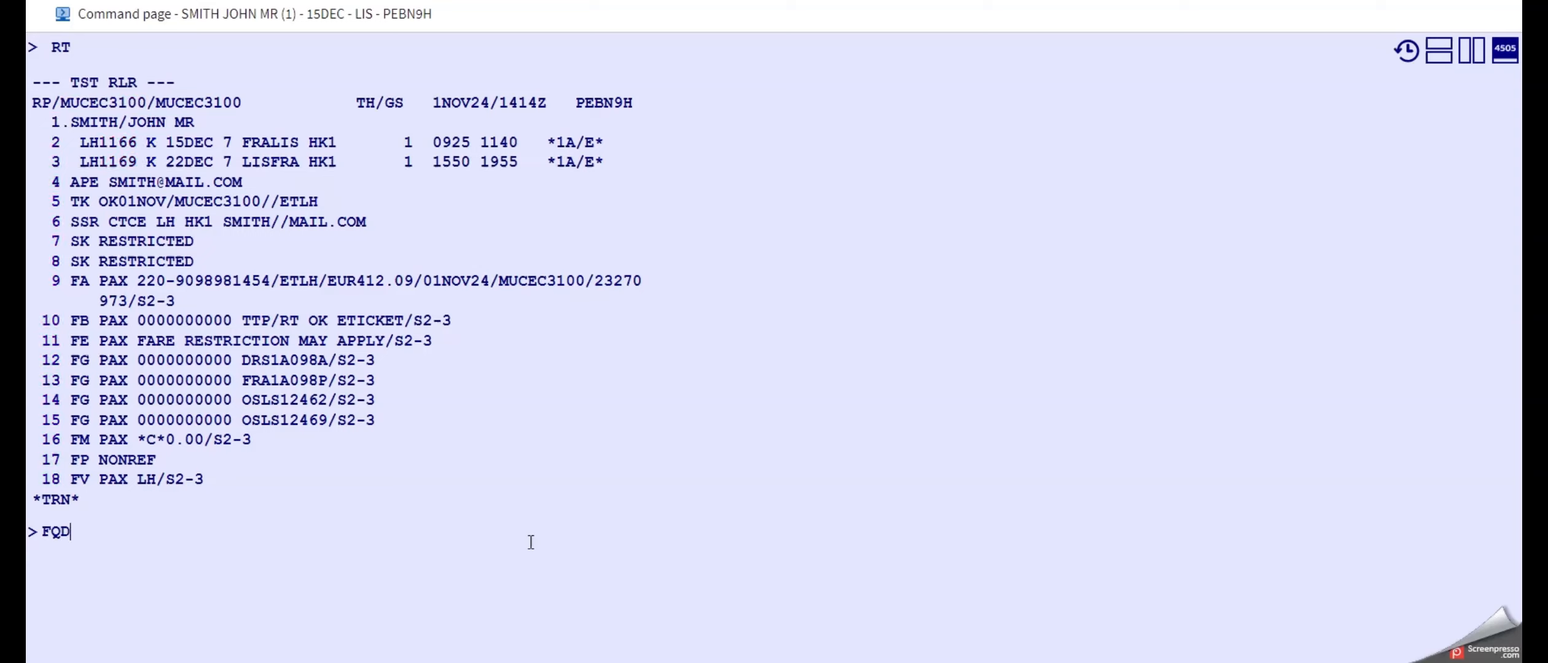
pyautogui.write('FRALIS/D15DEC')
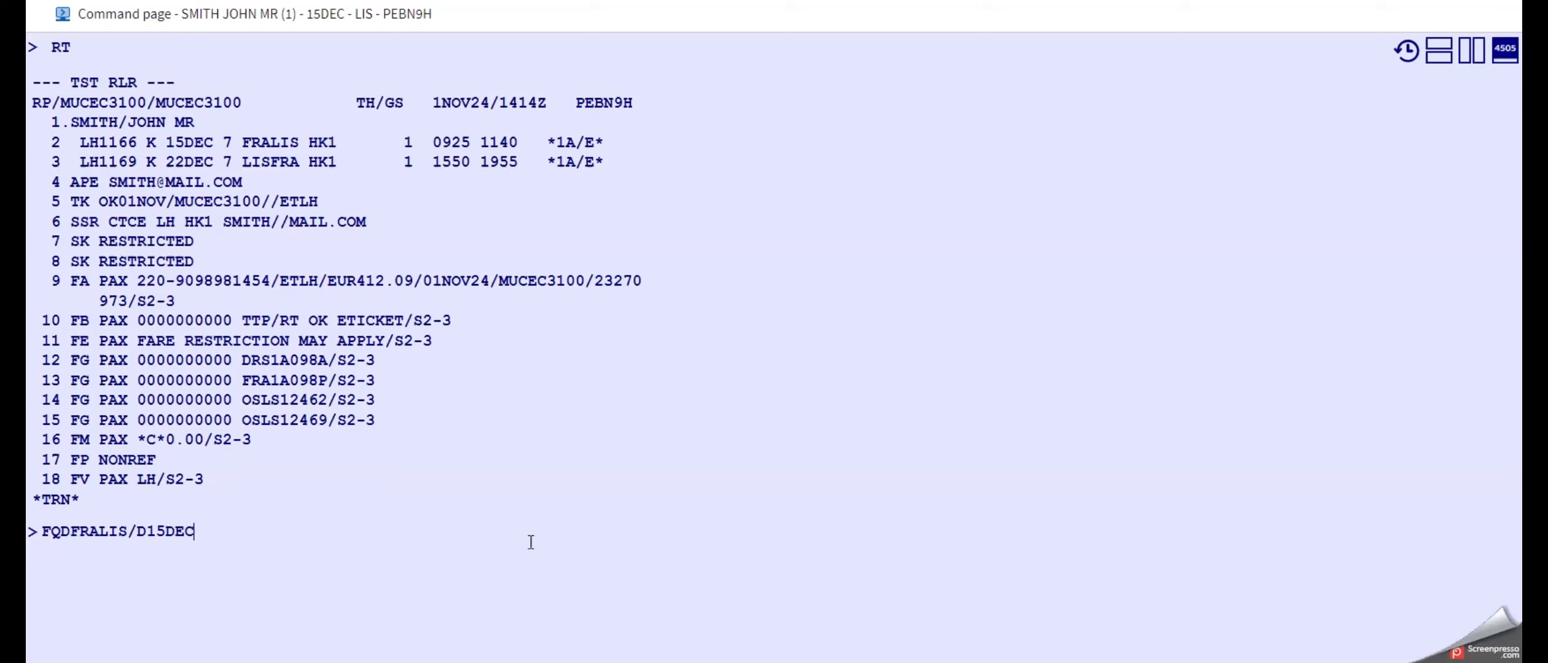
pyautogui.write('/ALH/CK/R,01')
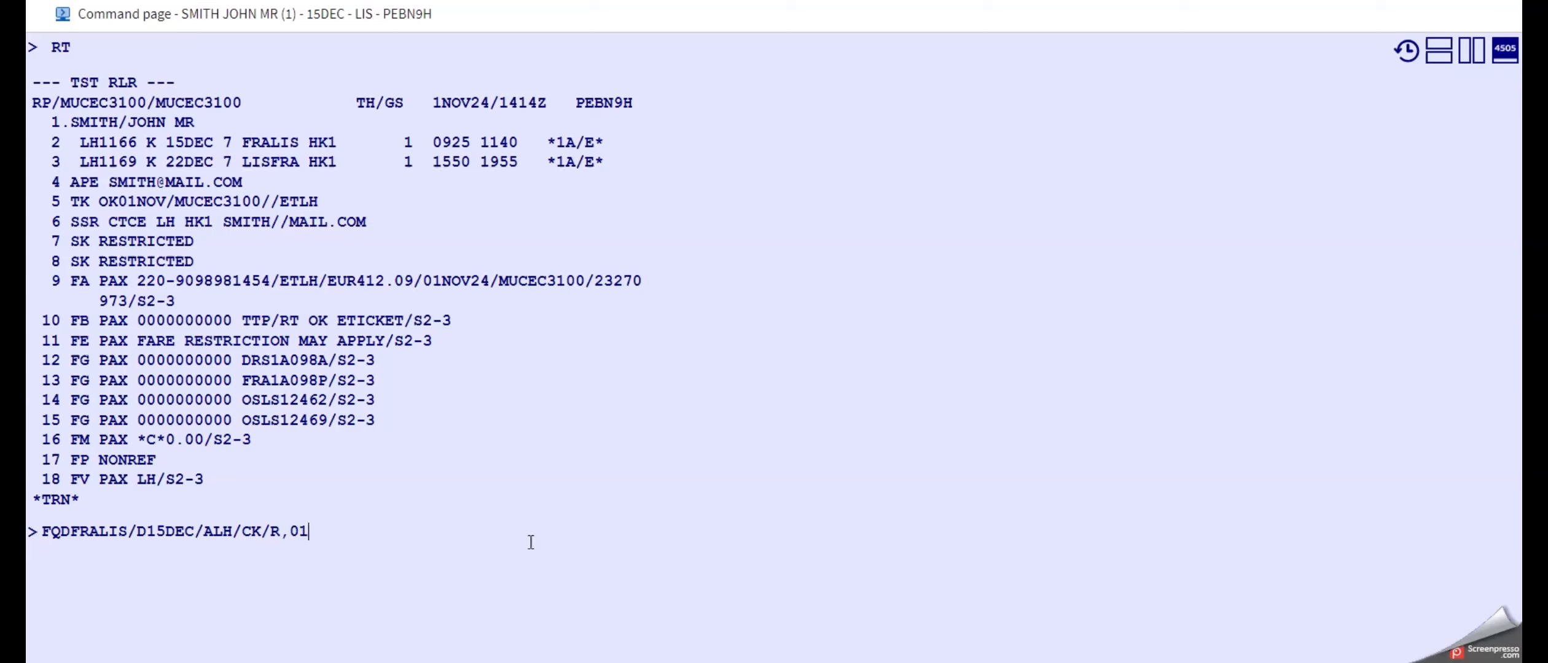
pyautogui.write('NOV24/FF')
pyautogui.press('Return')
# Split the command page into two side-by-side areas, display the e-ticket with TWD and check its outbound fare basis.
pyautogui.click(1473, 56)
pyautogui.click(1071, 377)
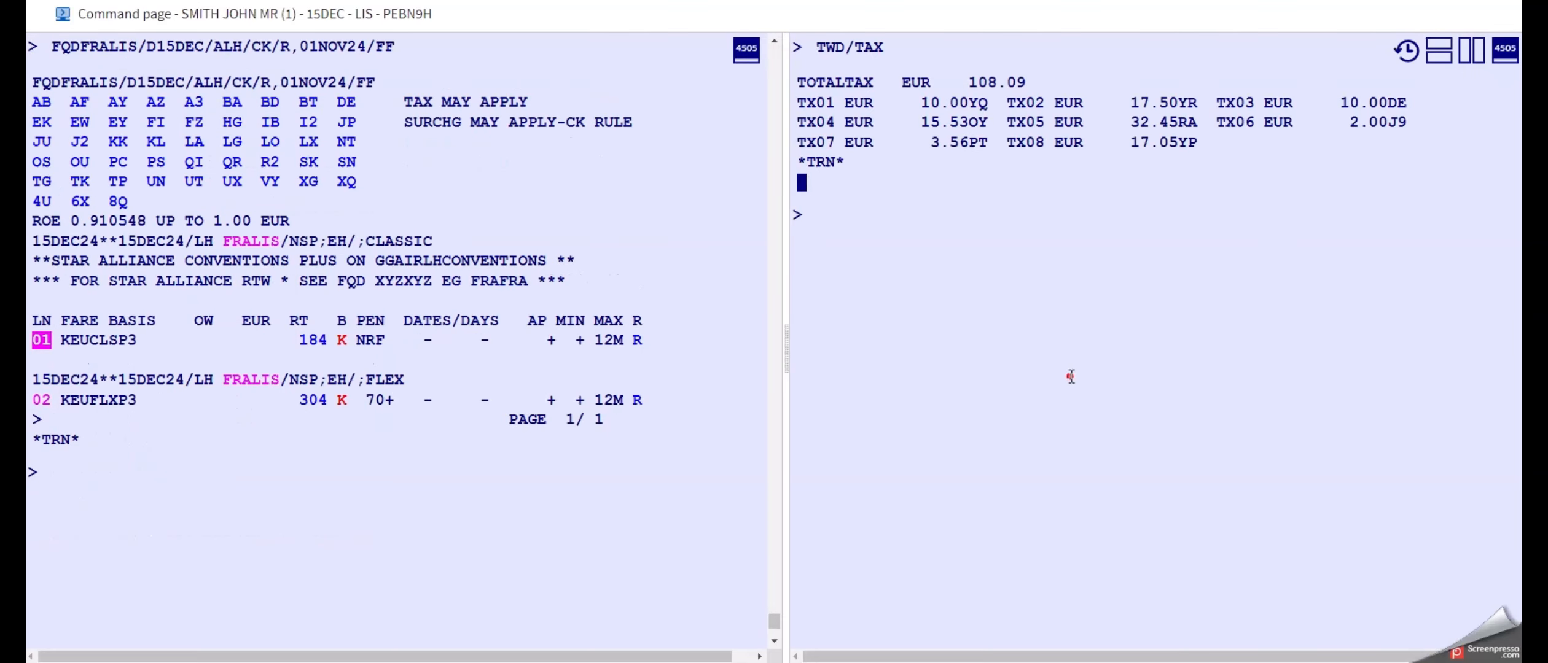
pyautogui.write('TWD')
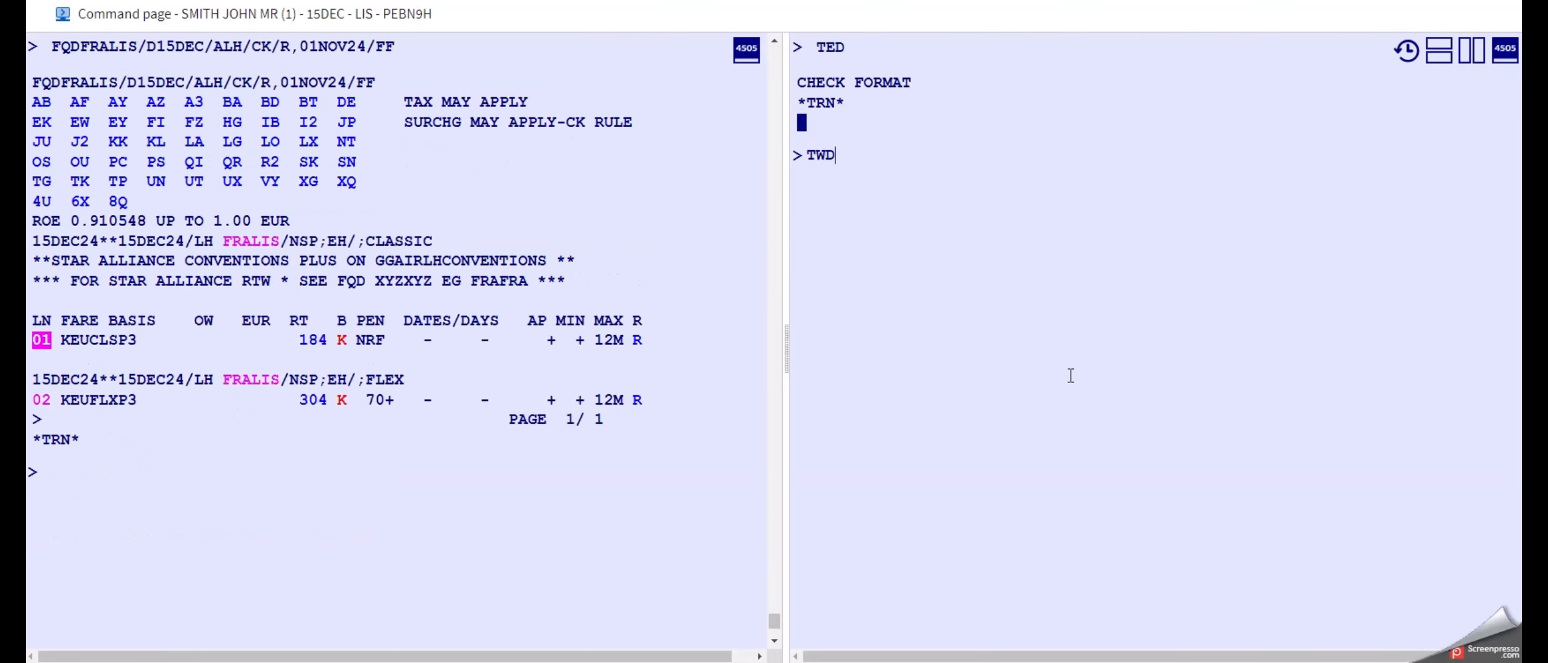
pyautogui.press('Return')
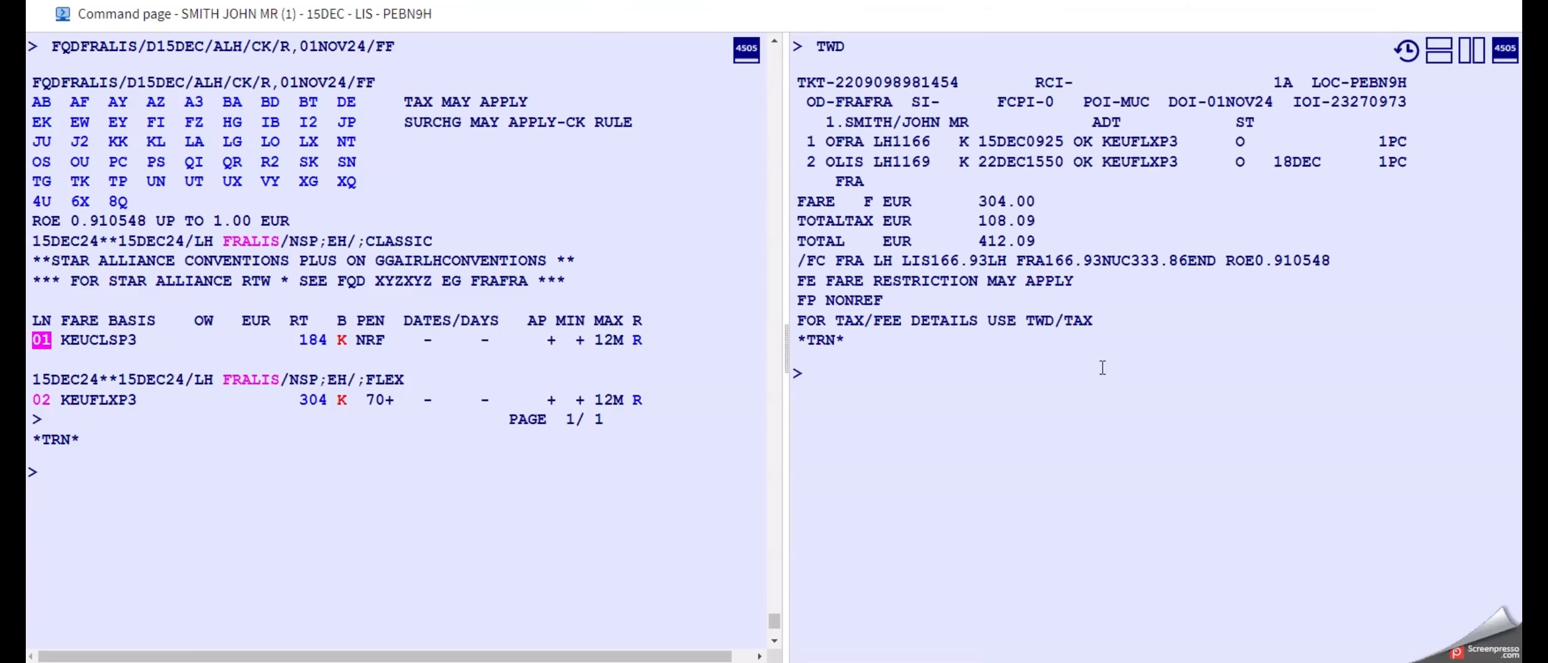
pyautogui.moveTo(1102, 141); pyautogui.dragTo(1179, 142)
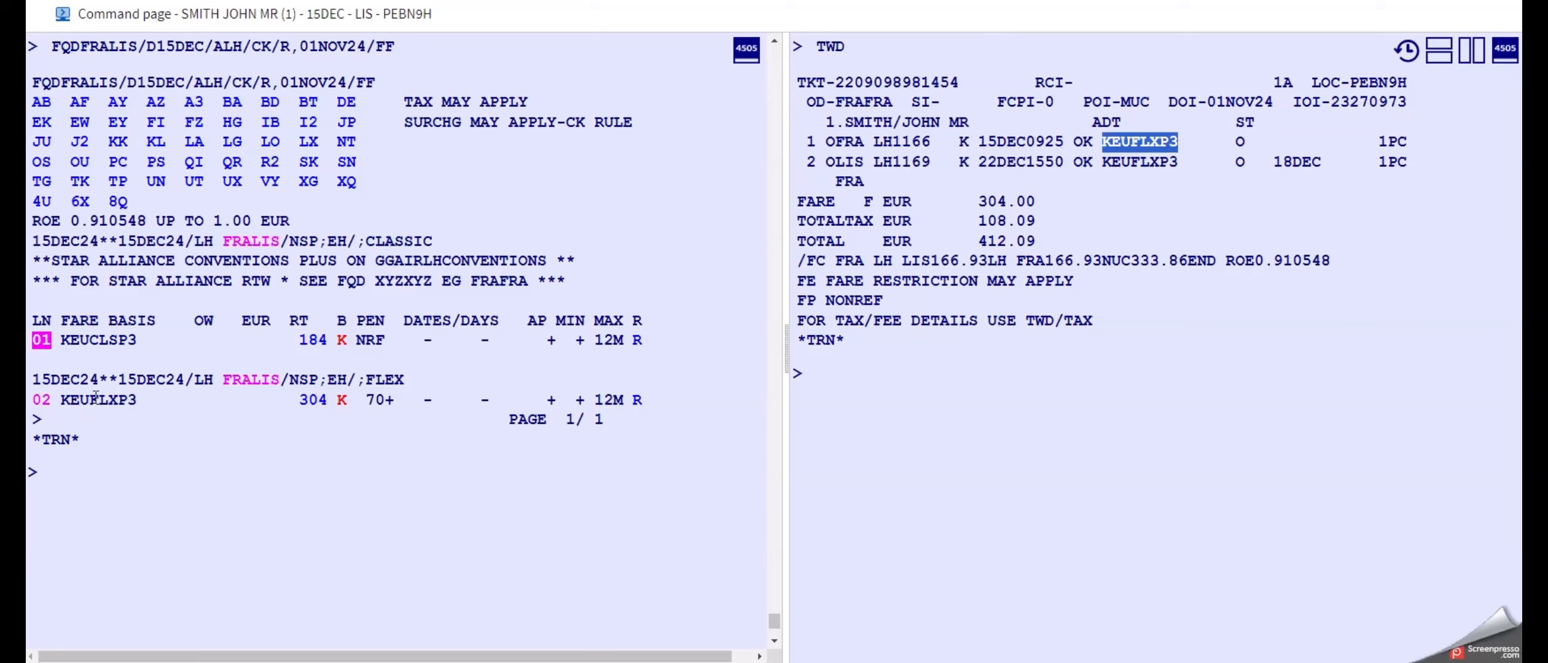
# Display the penalty rules of fare line 02 beside the ticket with FQN02*PE.
pyautogui.click(59, 486)
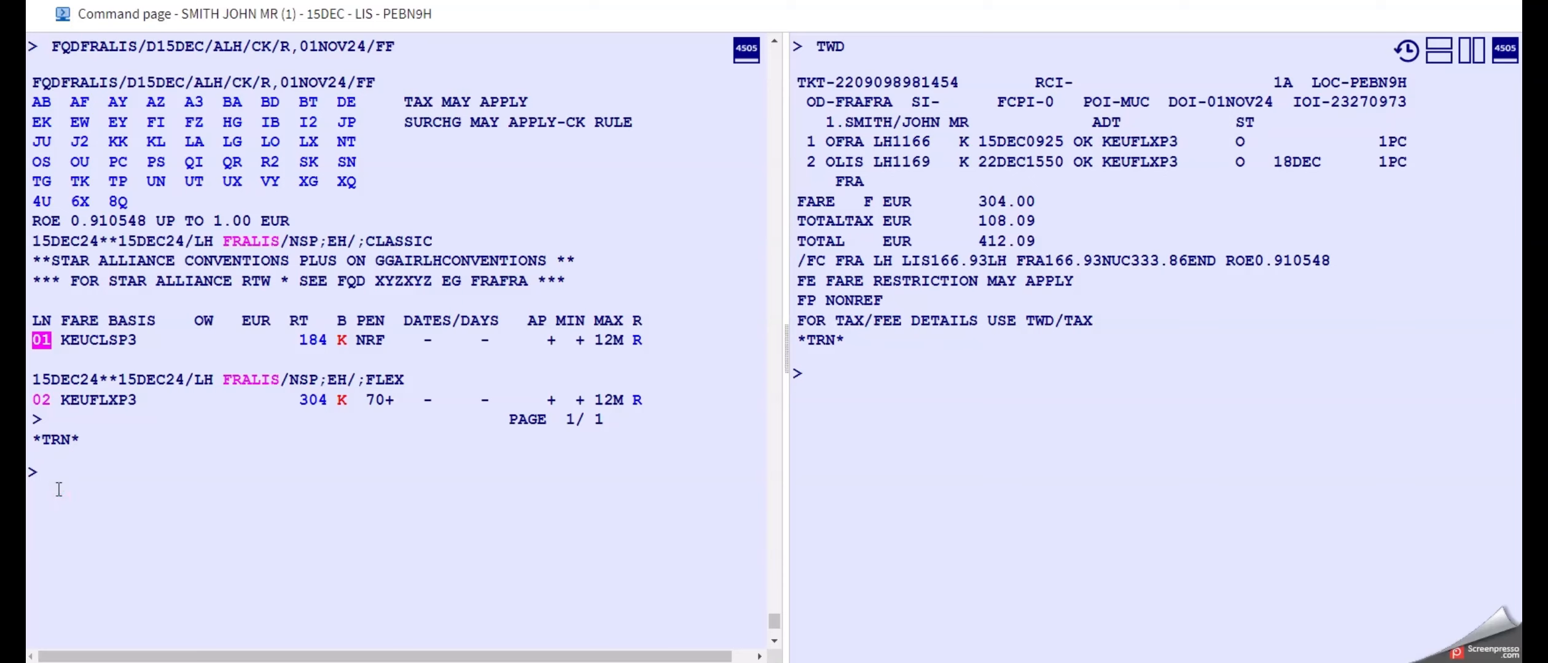
pyautogui.write('FQN02')
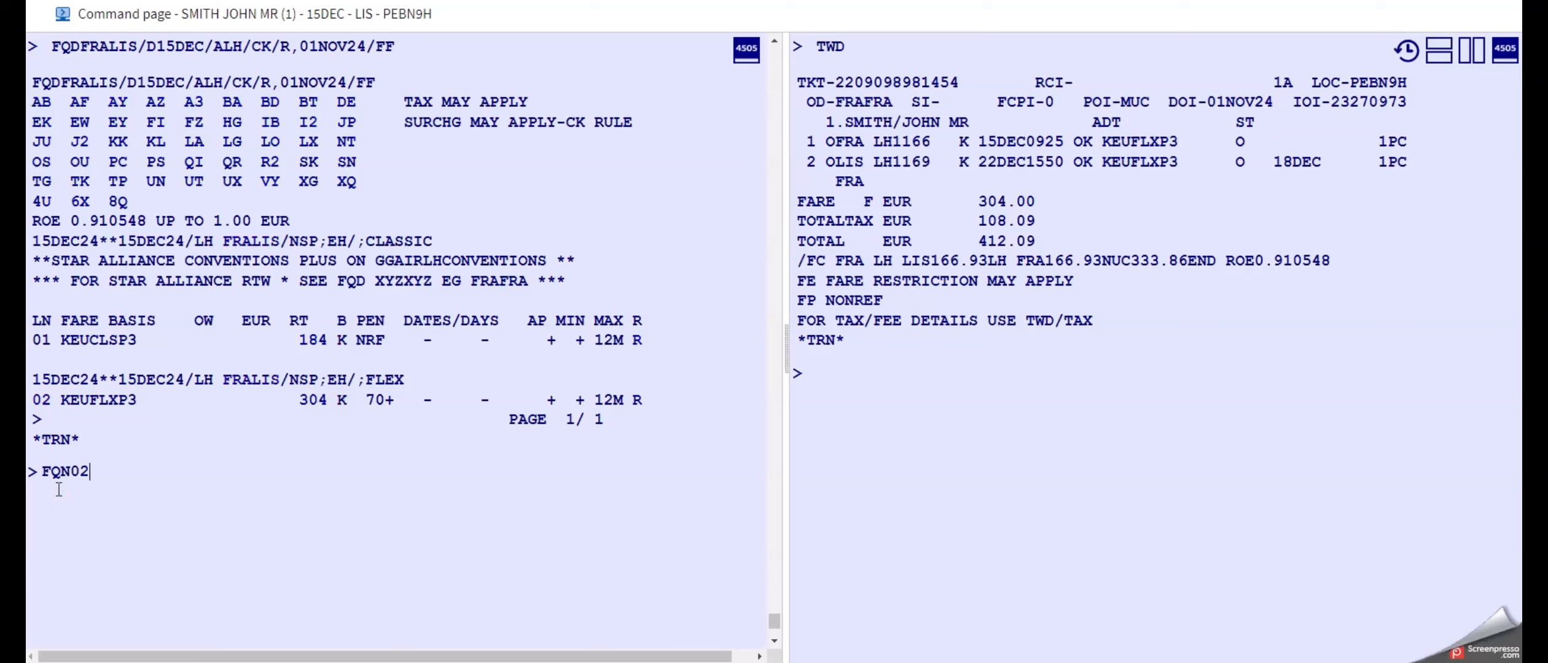
pyautogui.write('*PE')
pyautogui.press('Return')
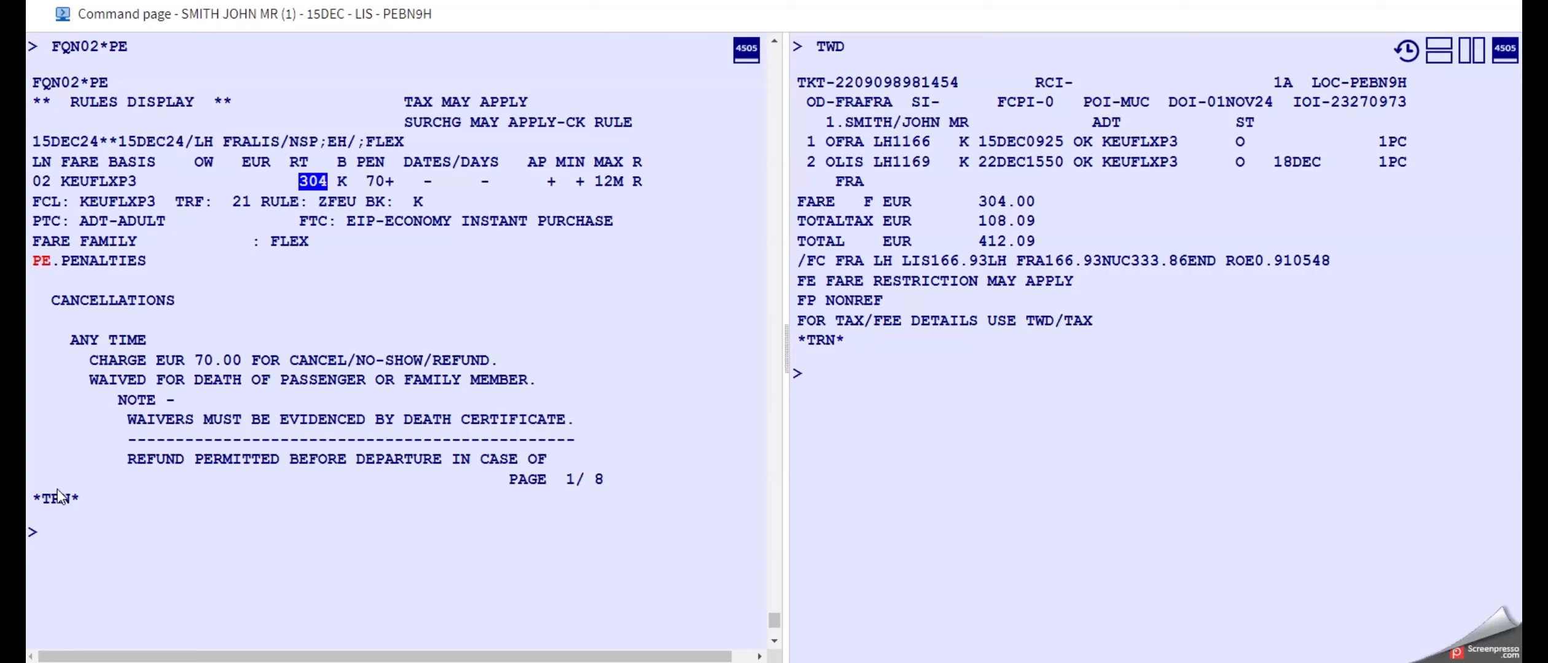
# Page through the cancellation rules with MD until the changes section on page 5 is displayed.
pyautogui.click(84, 551)
pyautogui.write('MD')
pyautogui.press('Return')
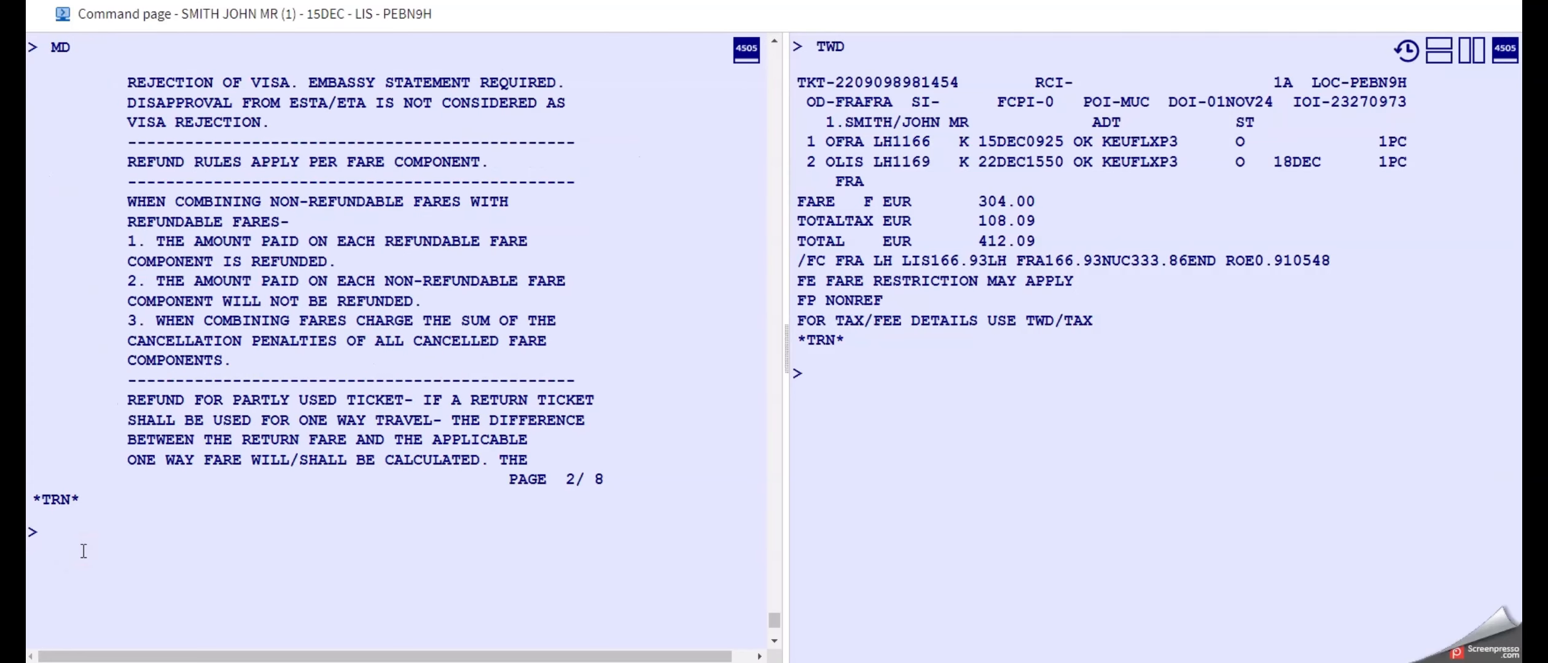
pyautogui.write('MD')
pyautogui.press('Return')
pyautogui.write('MD')
pyautogui.press('Return')
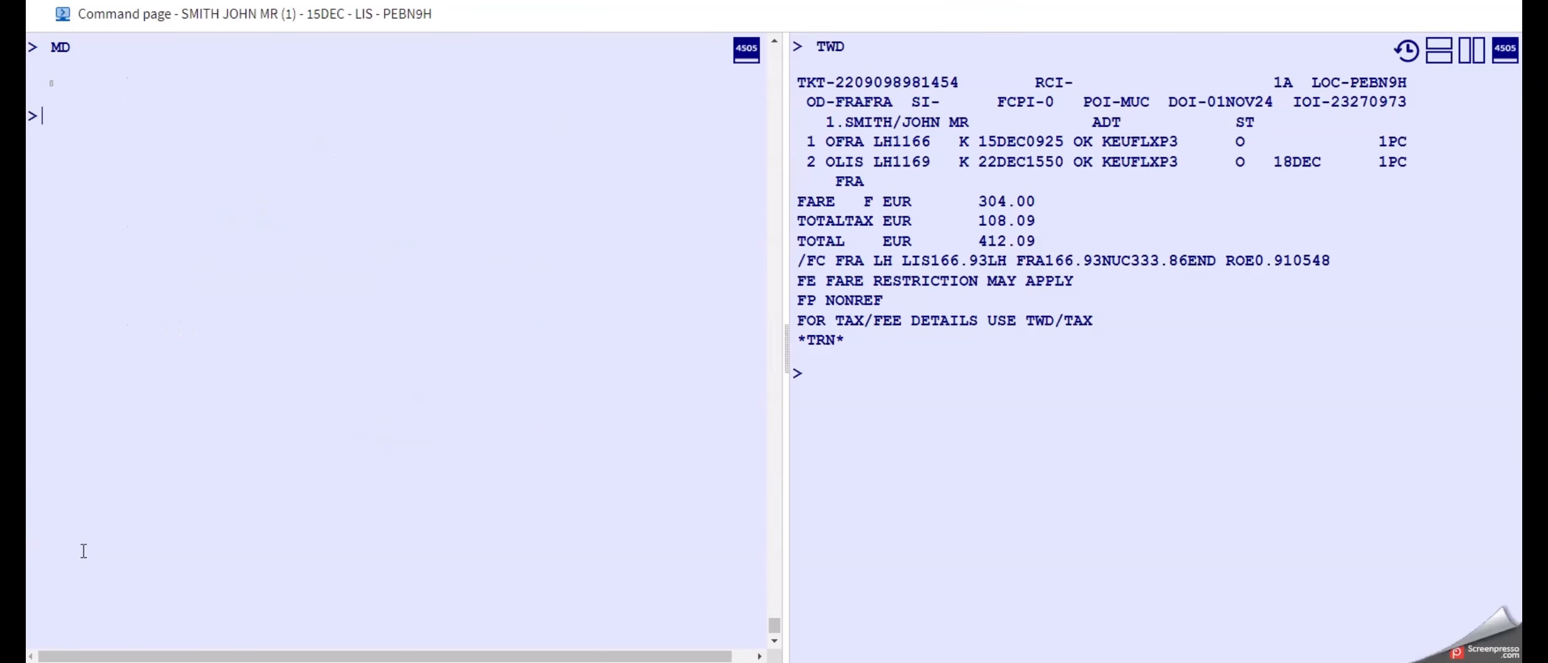
pyautogui.write('MD')
pyautogui.press('Return')
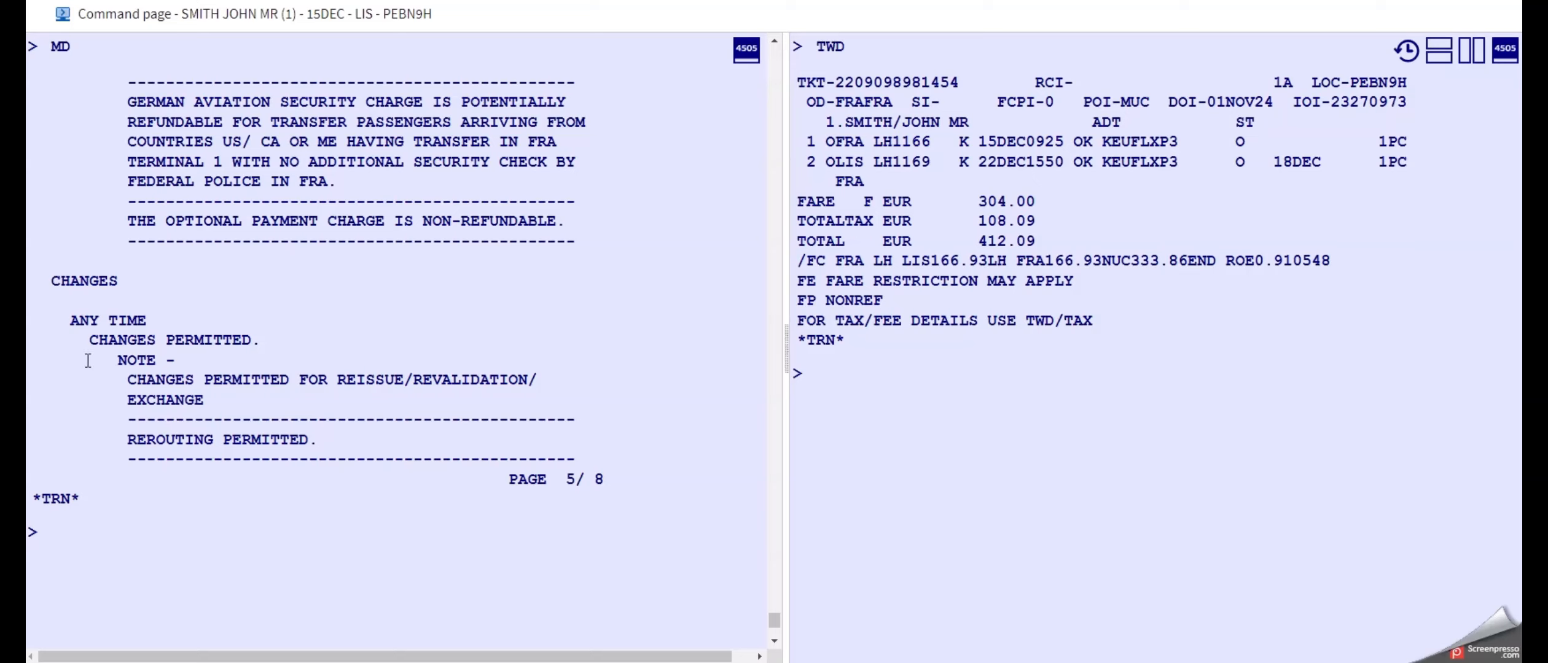
# Move to page 6 of the penalty rules and examine which fare types a change is allowed with, including J-BUZ and C-BUZ.
pyautogui.click(130, 560)
pyautogui.write('MD')
pyautogui.press('Return')
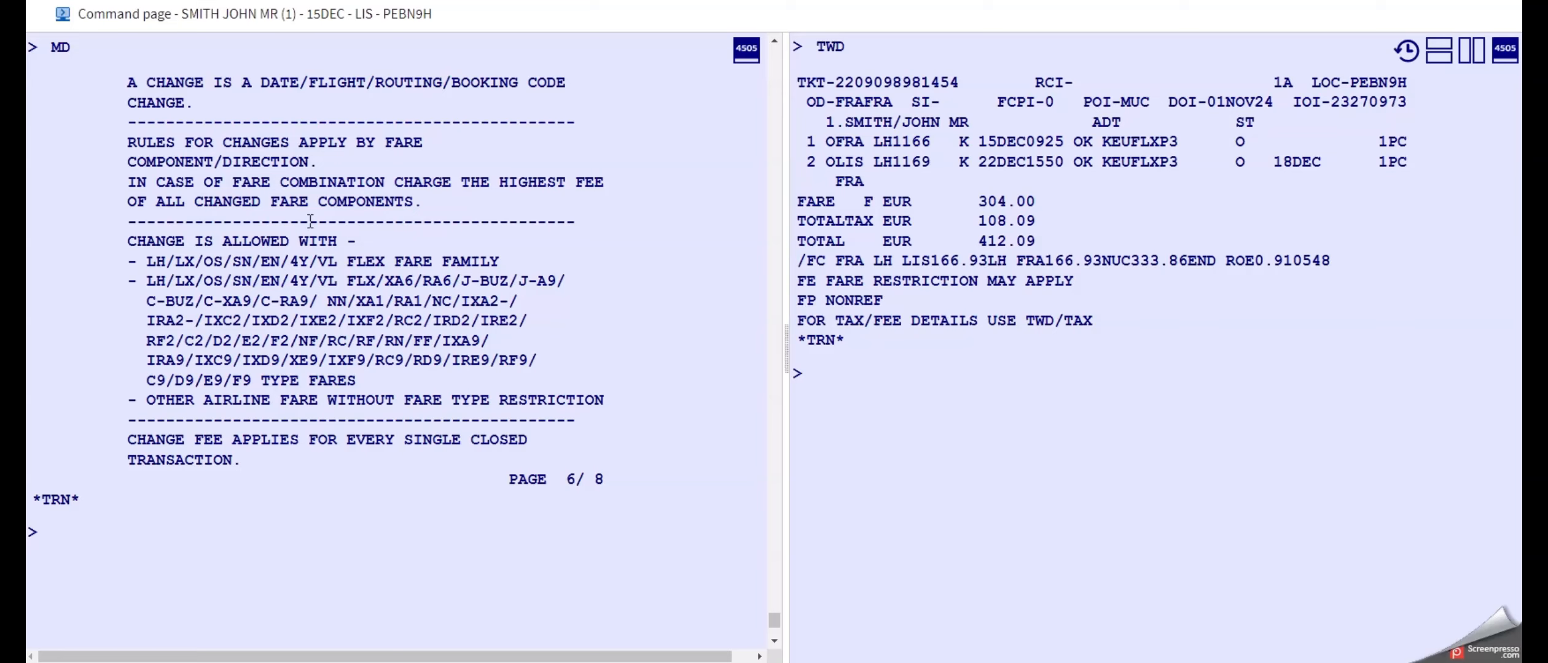
pyautogui.moveTo(118, 235); pyautogui.dragTo(608, 401)
pyautogui.click(569, 406)
pyautogui.moveTo(461, 281); pyautogui.dragTo(508, 288)
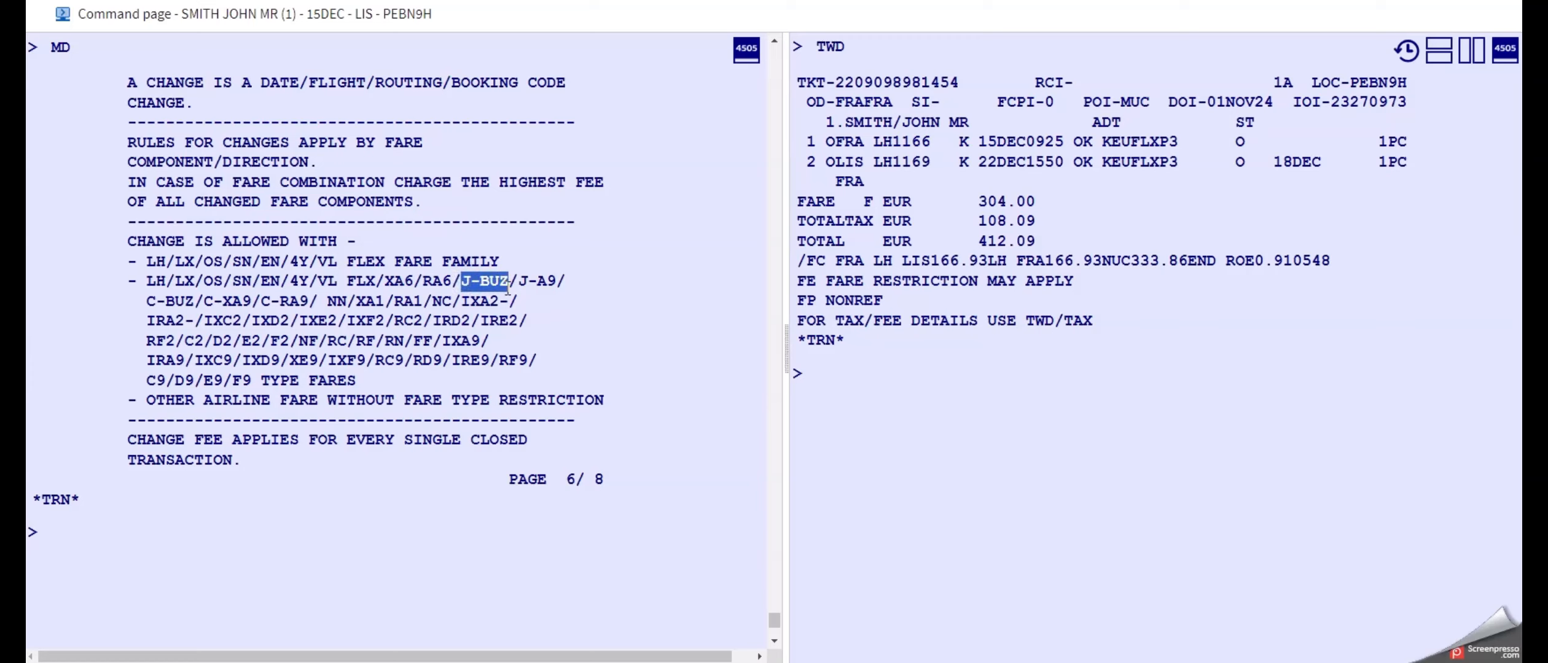
pyautogui.moveTo(146, 304); pyautogui.dragTo(195, 305)
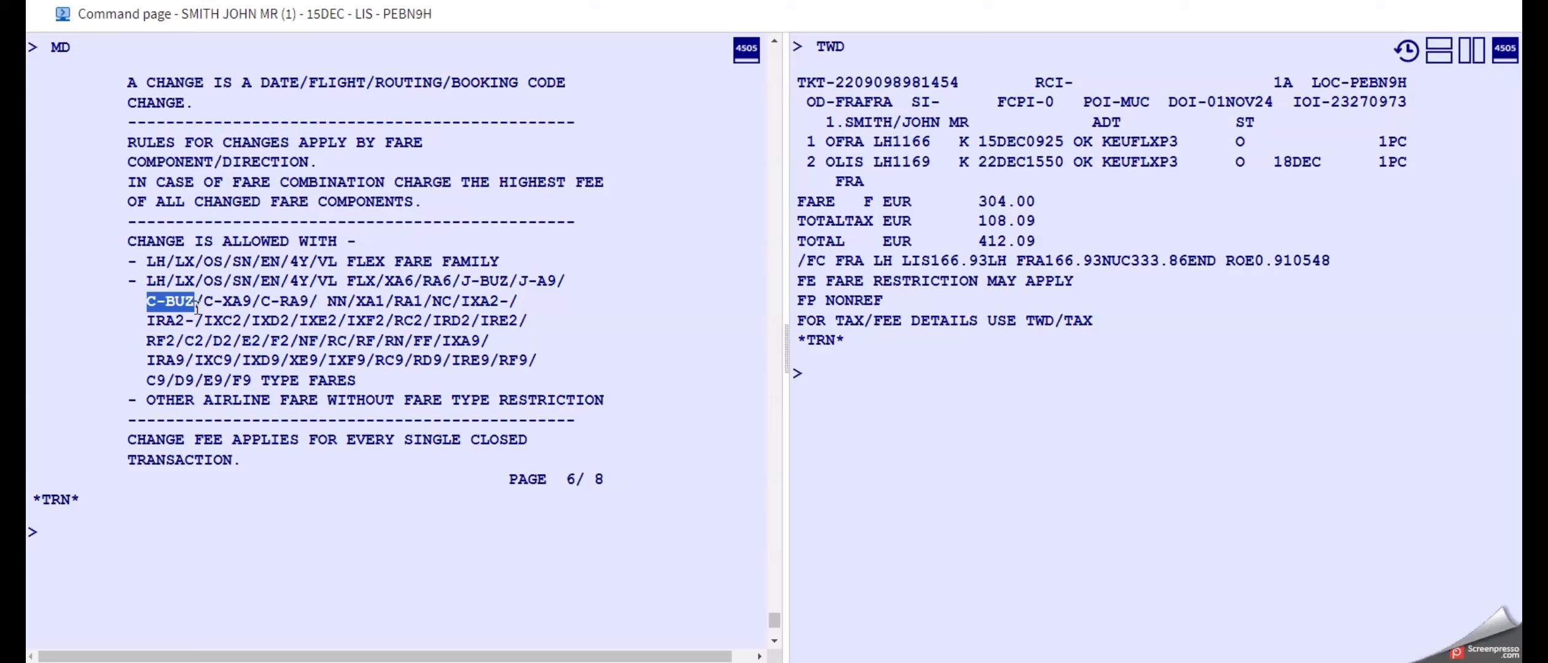
pyautogui.click(100, 557)
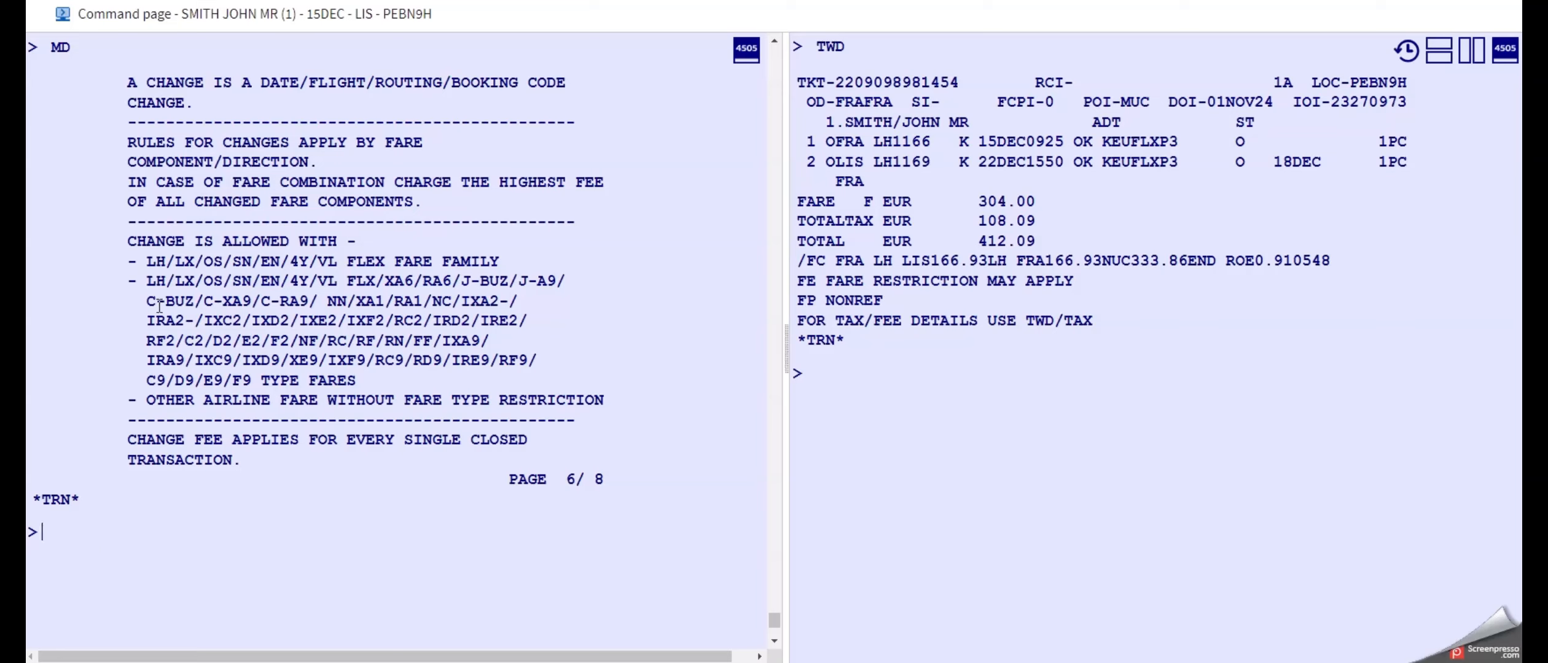
# Move to page 7 of the penalty rules and examine the condition for changing the first coupon of a totally unused ticket.
pyautogui.click(92, 551)
pyautogui.click(92, 551)
pyautogui.write('MD')
pyautogui.press('Return')
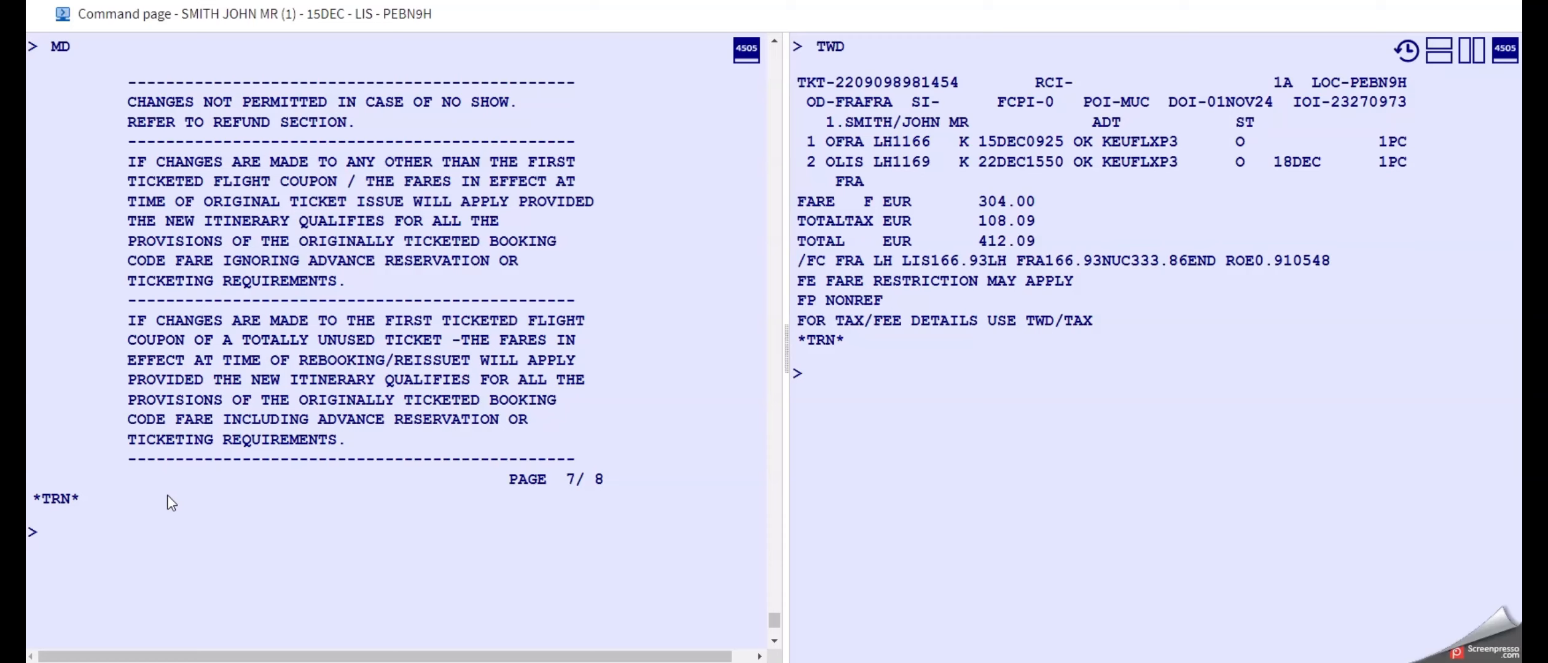
pyautogui.moveTo(128, 321); pyautogui.dragTo(584, 333)
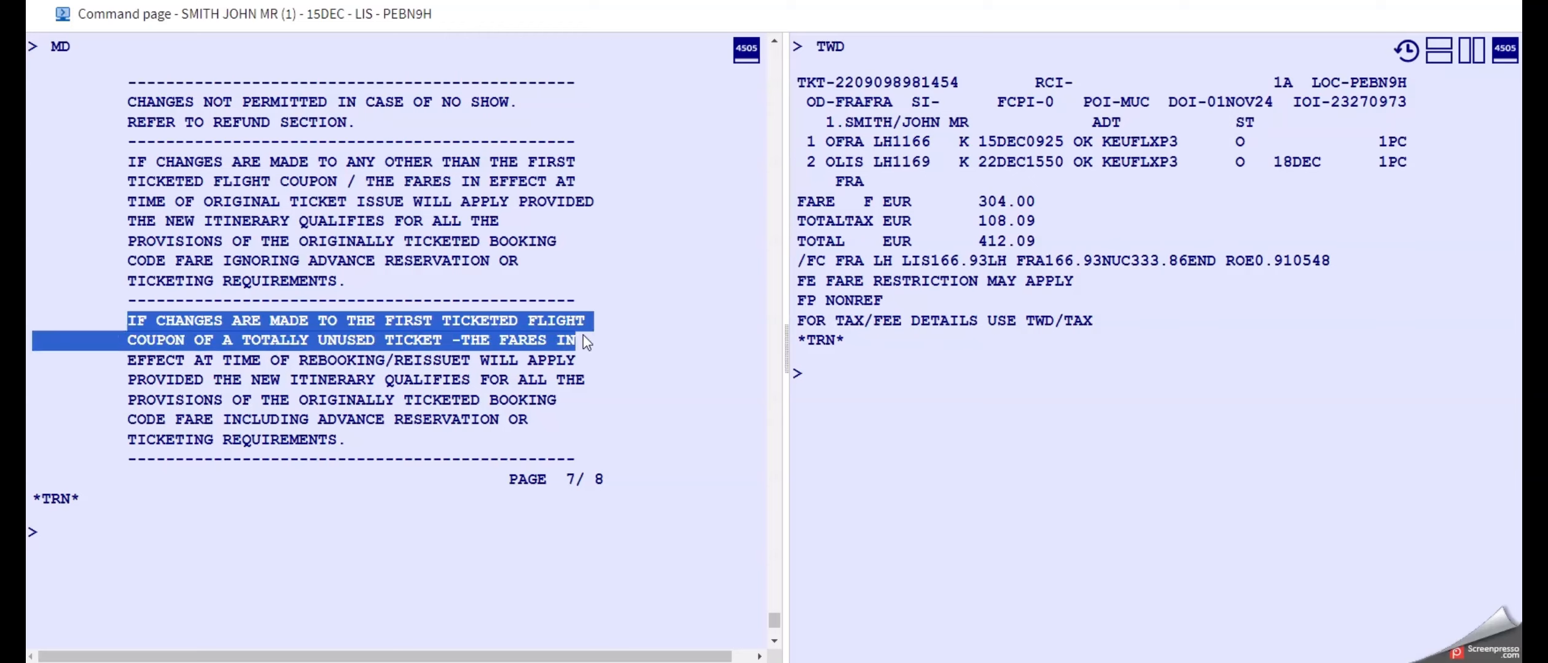
pyautogui.click(447, 352)
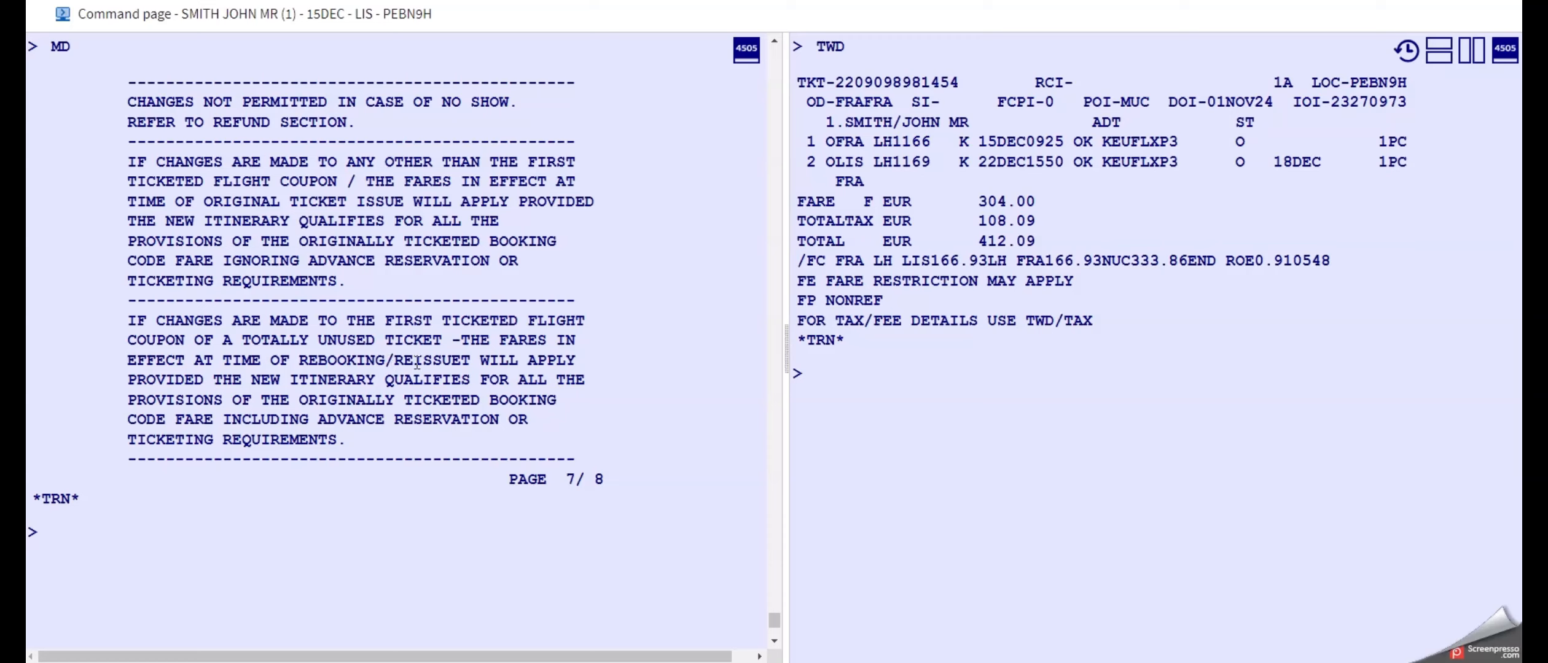
pyautogui.click(109, 555)
# Return the command page to a single area and redisplay the booking with RT.
pyautogui.click(1474, 54)
pyautogui.click(553, 553)
pyautogui.write('RT')
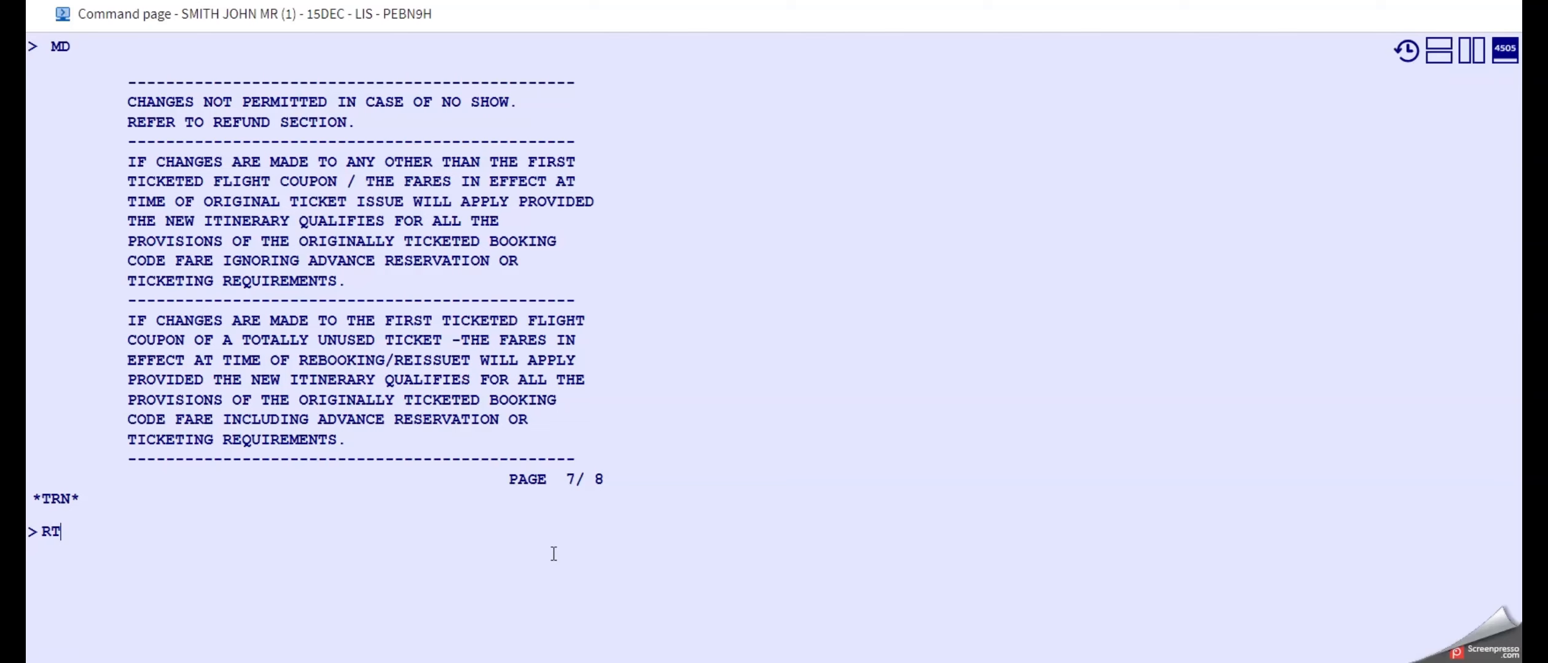
pyautogui.press('Return')
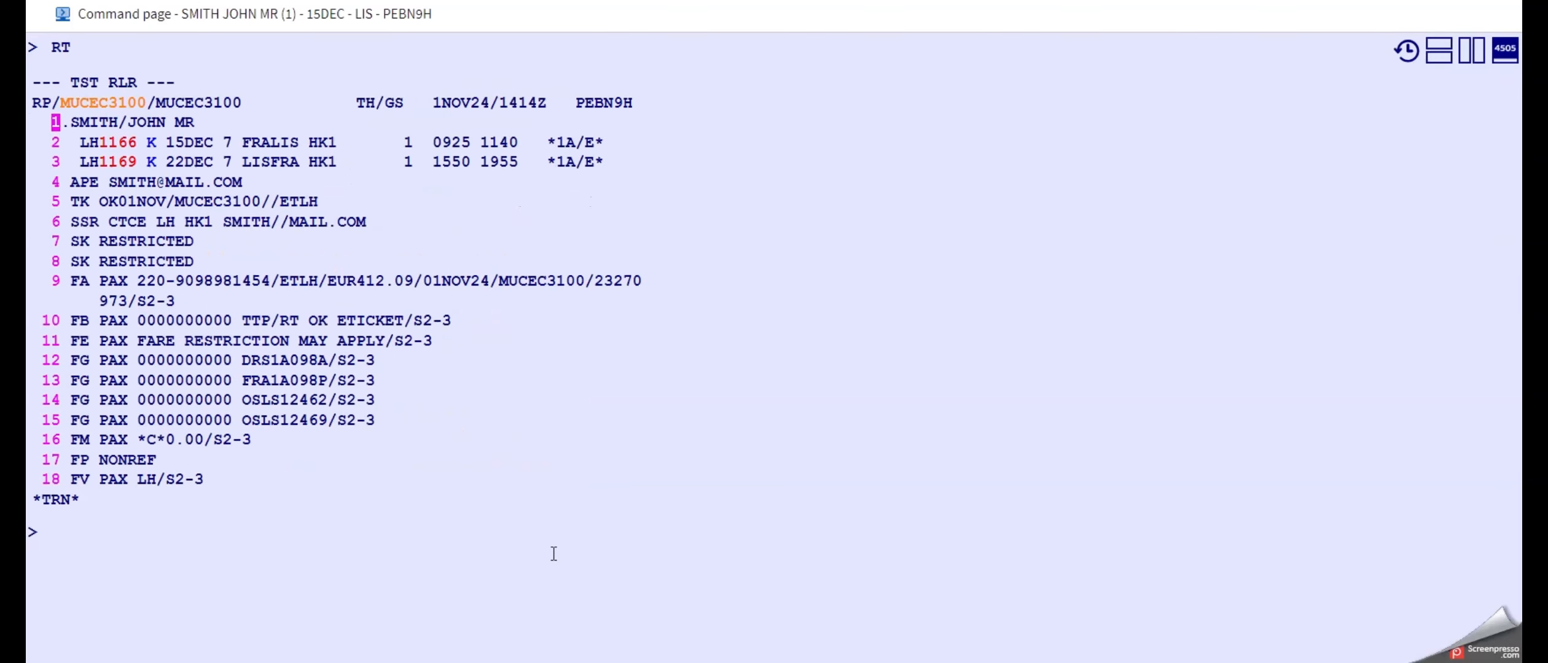
# Delete the booking's existing TST with TTE and redisplay the booking with RT.
pyautogui.click(241, 577)
pyautogui.write('TTE')
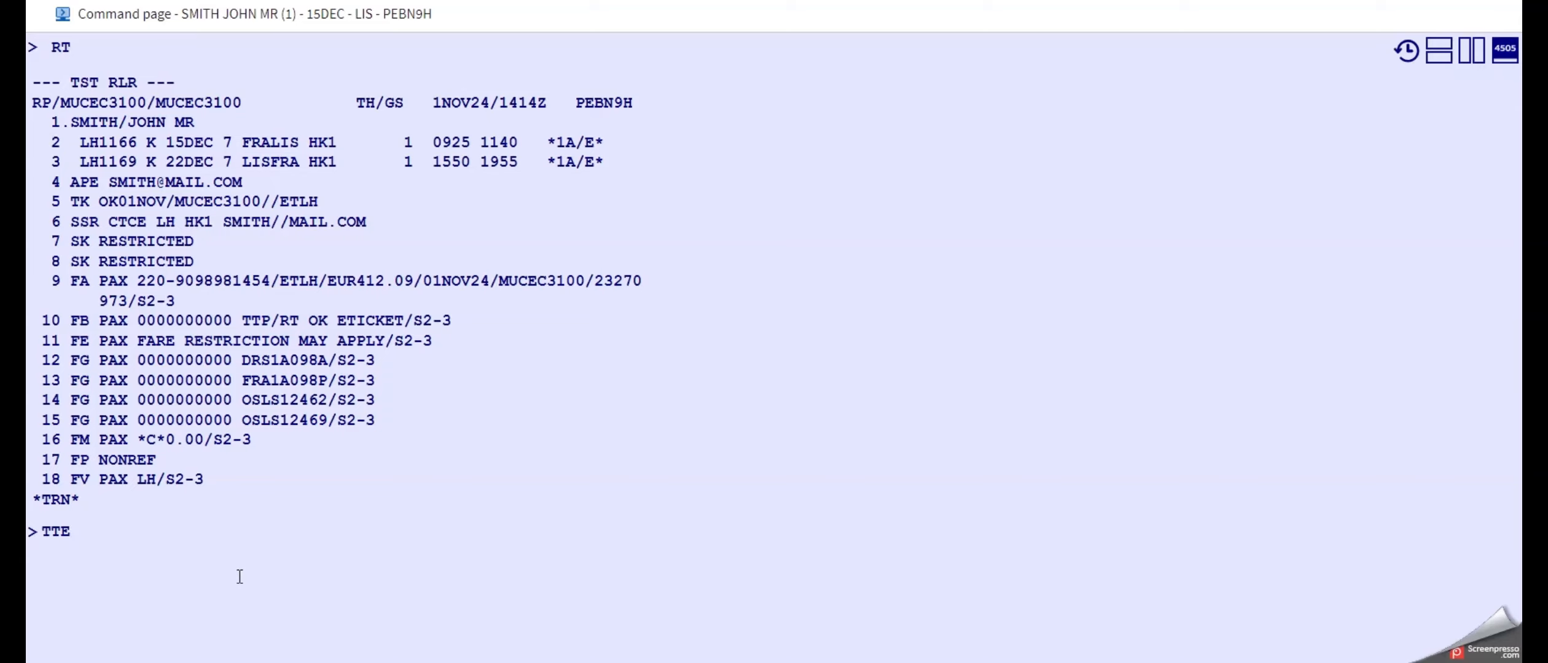
pyautogui.press('Return')
pyautogui.click(231, 480)
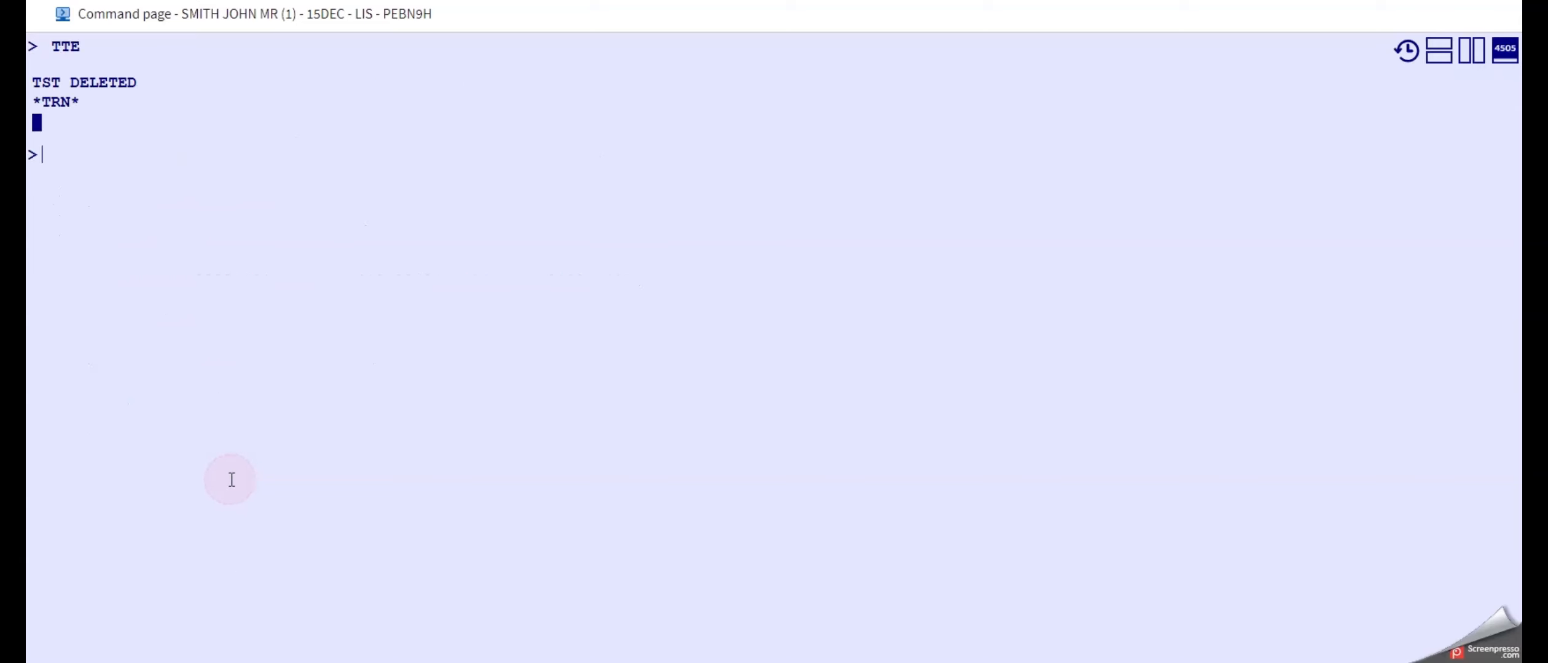
pyautogui.write('RT')
pyautogui.press('Return')
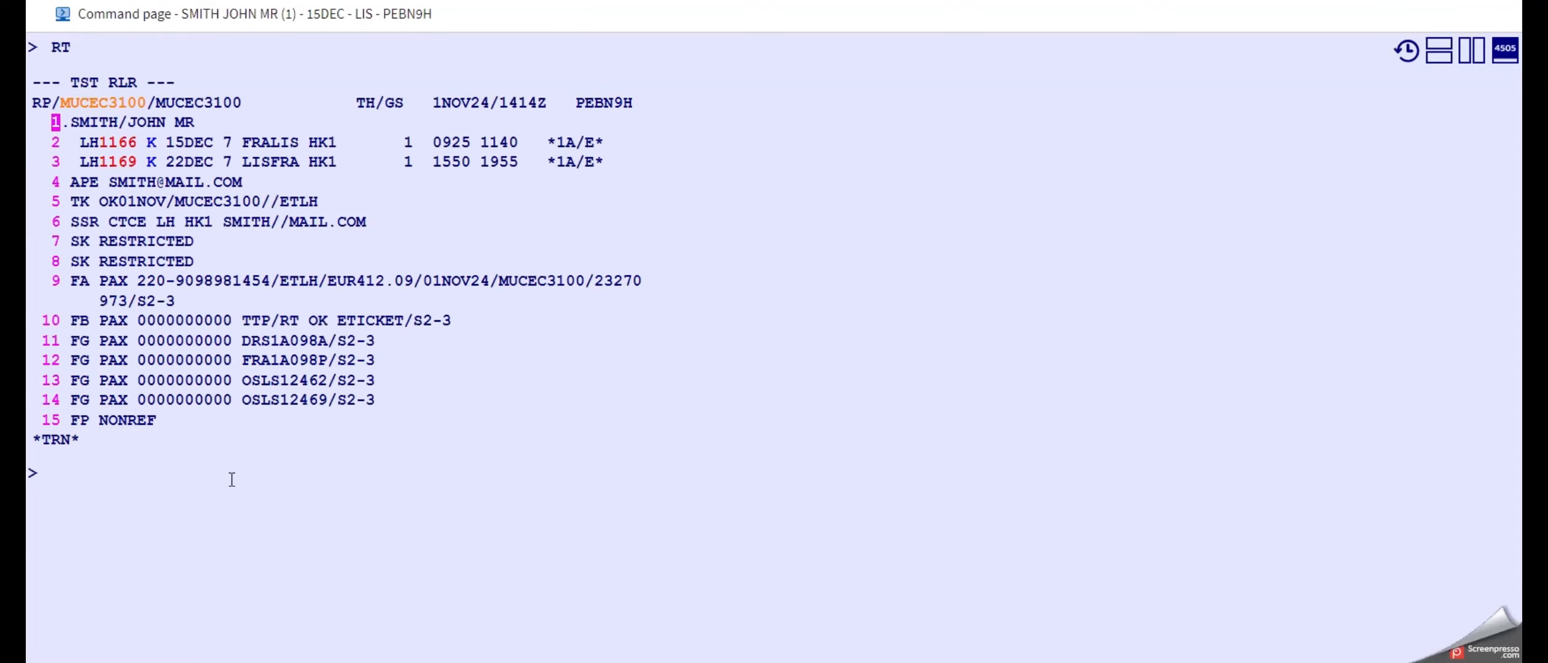
# Rebook flight segments 2 and 3 into class C with SBC2,3 and check the ticket advice above the booking.
pyautogui.click(224, 523)
pyautogui.write('SB')
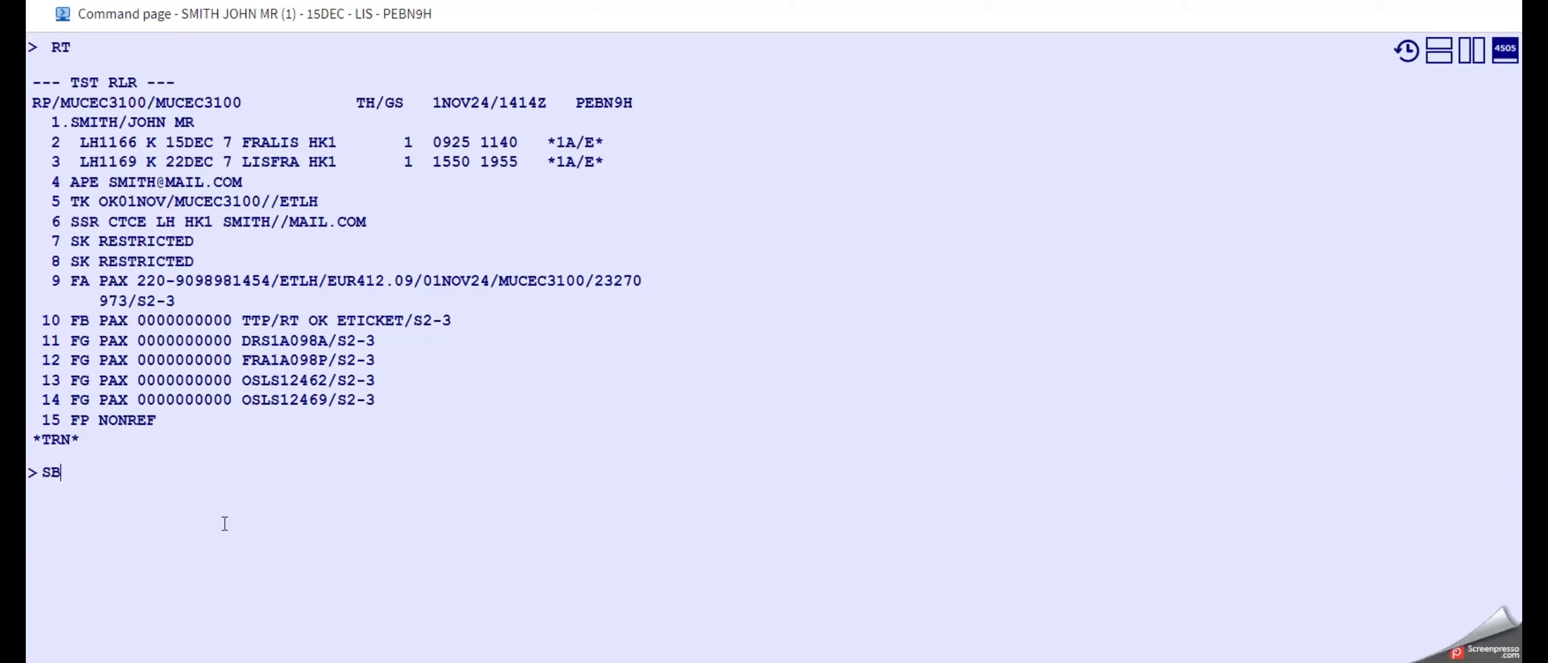
pyautogui.write('C2,3')
pyautogui.press('Return')
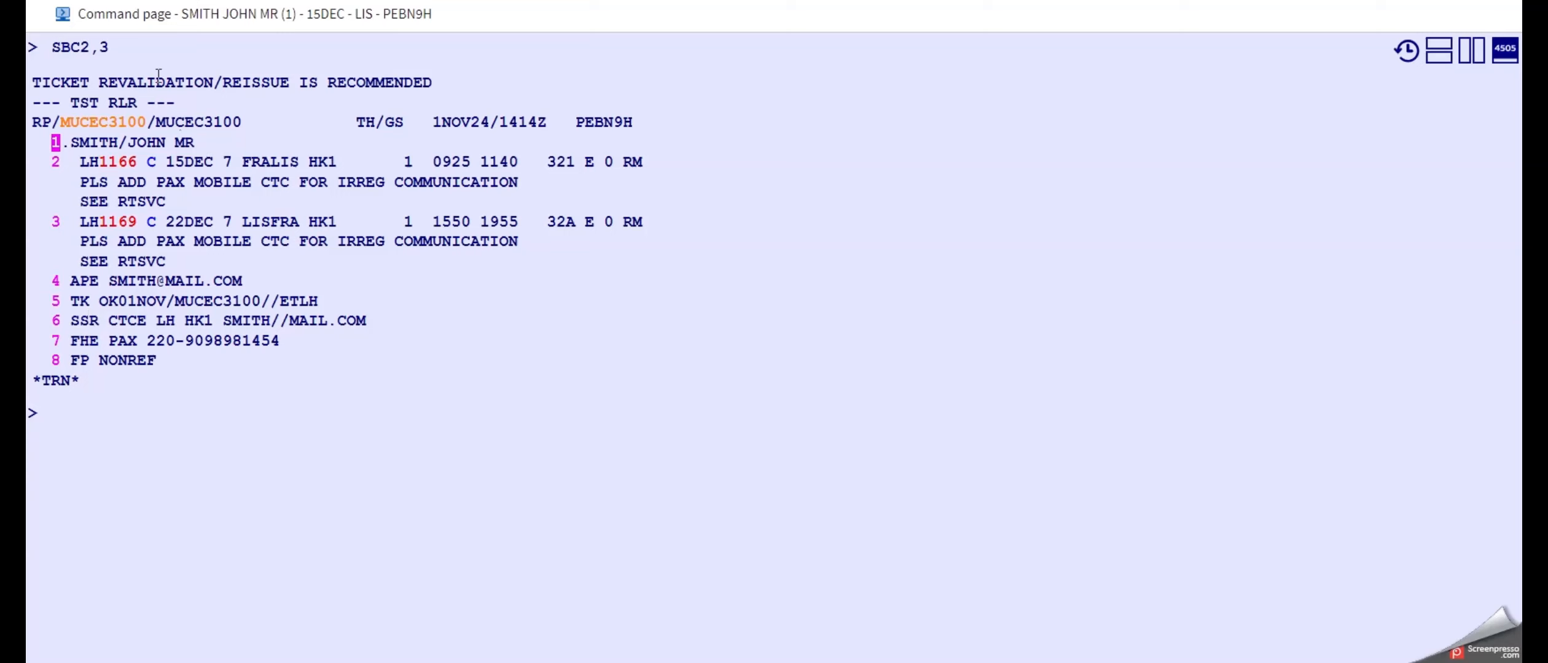
pyautogui.moveTo(432, 82); pyautogui.dragTo(79, 82)
# Price the rebooked itinerary in the Business fare family with FXP/FF-BUSINESS.
pyautogui.moveTo(114, 218)
pyautogui.click(65, 430)
pyautogui.write('FXP')
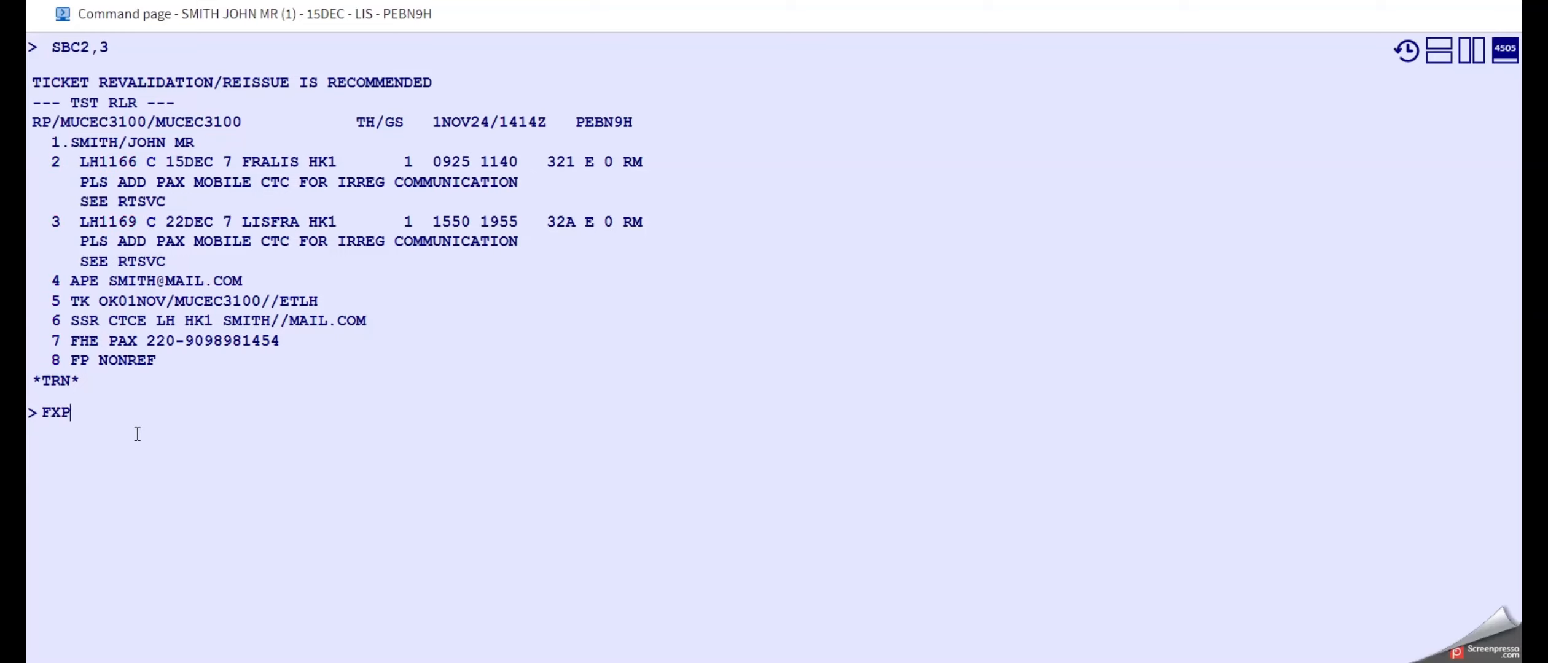
pyautogui.write('/FF-BUSINESS')
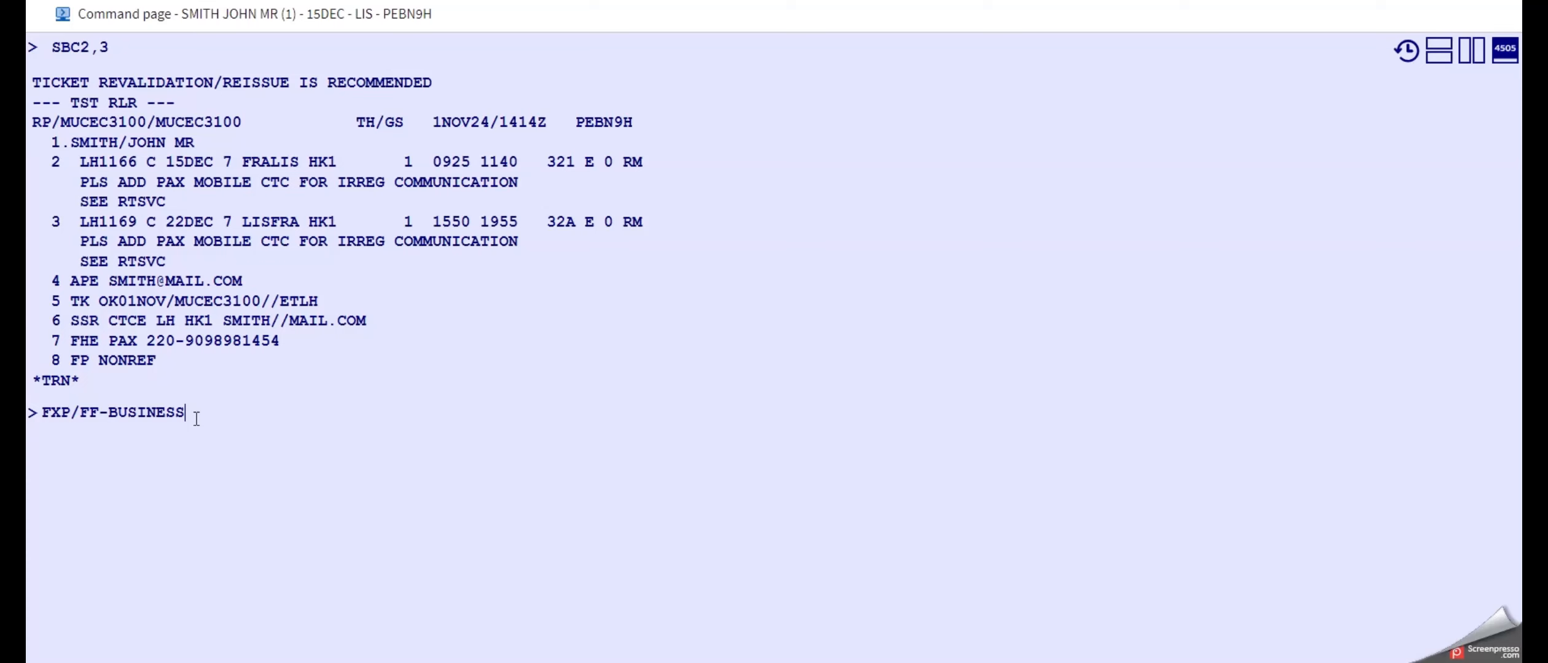
pyautogui.press('Return')
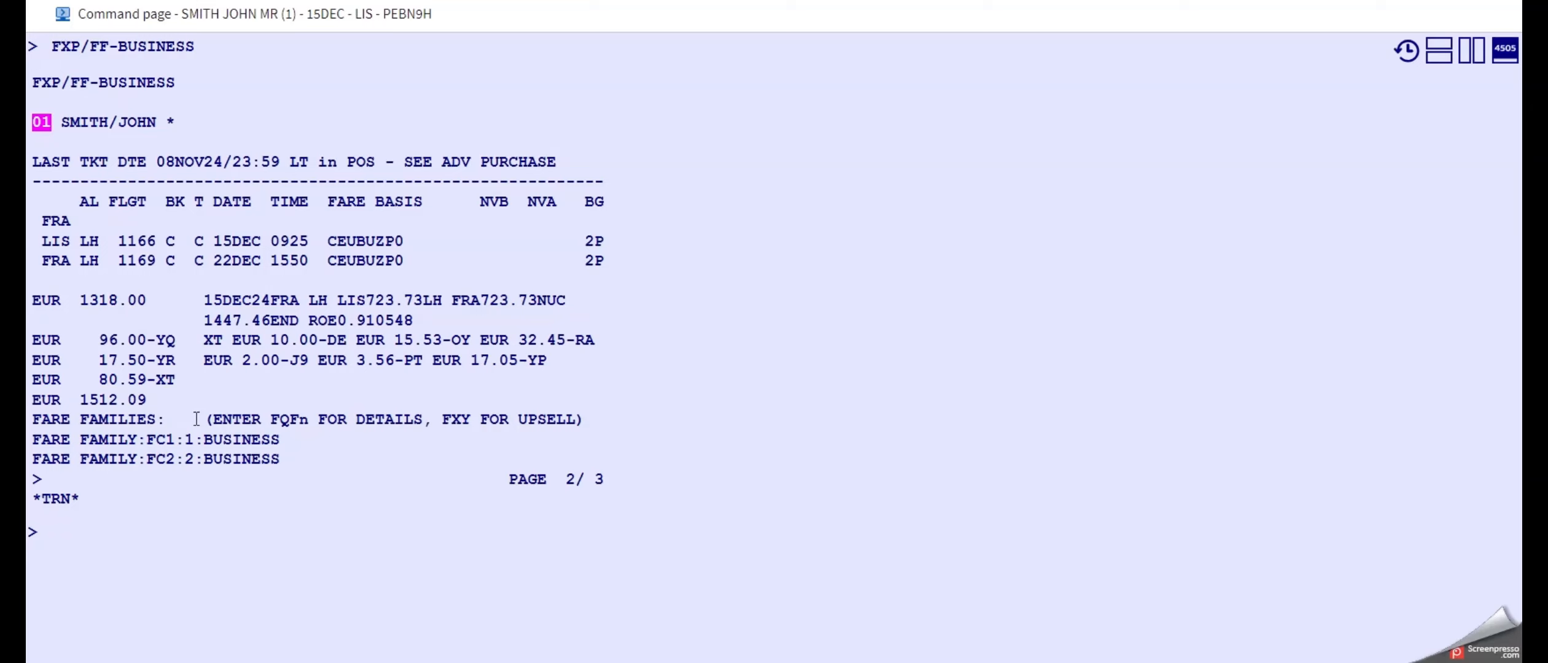
# Display the new TST with TQT and bring the original ticket up beside it for comparison.
pyautogui.click(140, 556)
pyautogui.write('TQT')
pyautogui.press('Return')
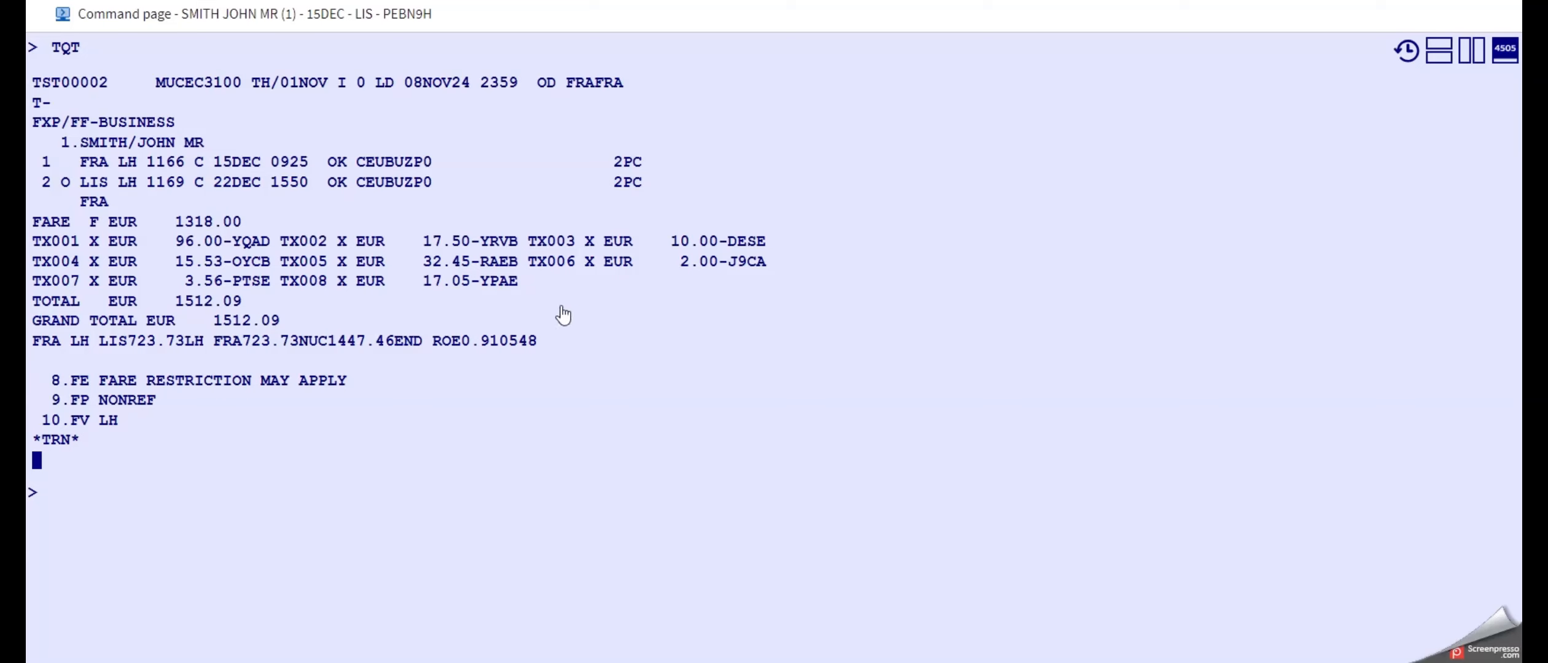
pyautogui.click(1472, 50)
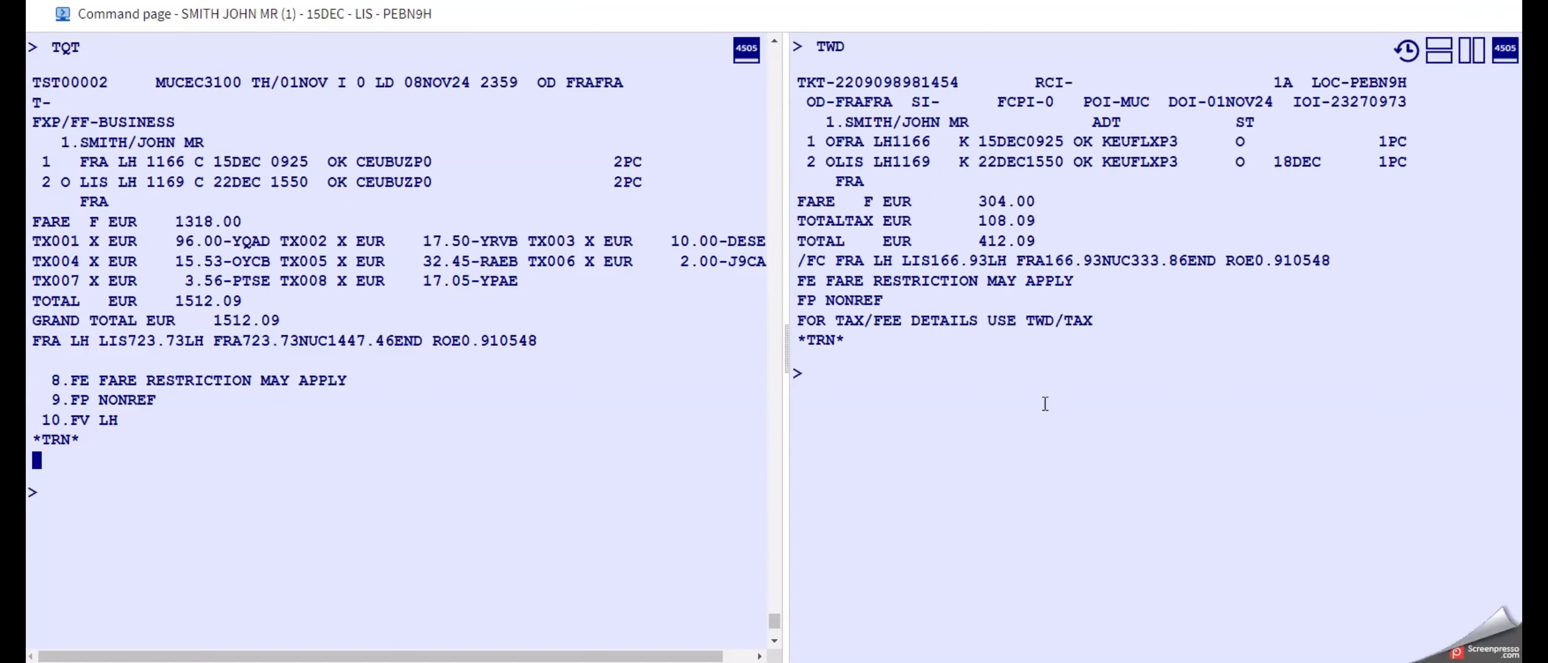
pyautogui.click(1025, 420)
# Note the difference between the new fare and the original ticket's fare on the command line as FARE DIFF 1318 - 304 = 1014.
pyautogui.click(262, 505)
pyautogui.write('FARE DIFF')
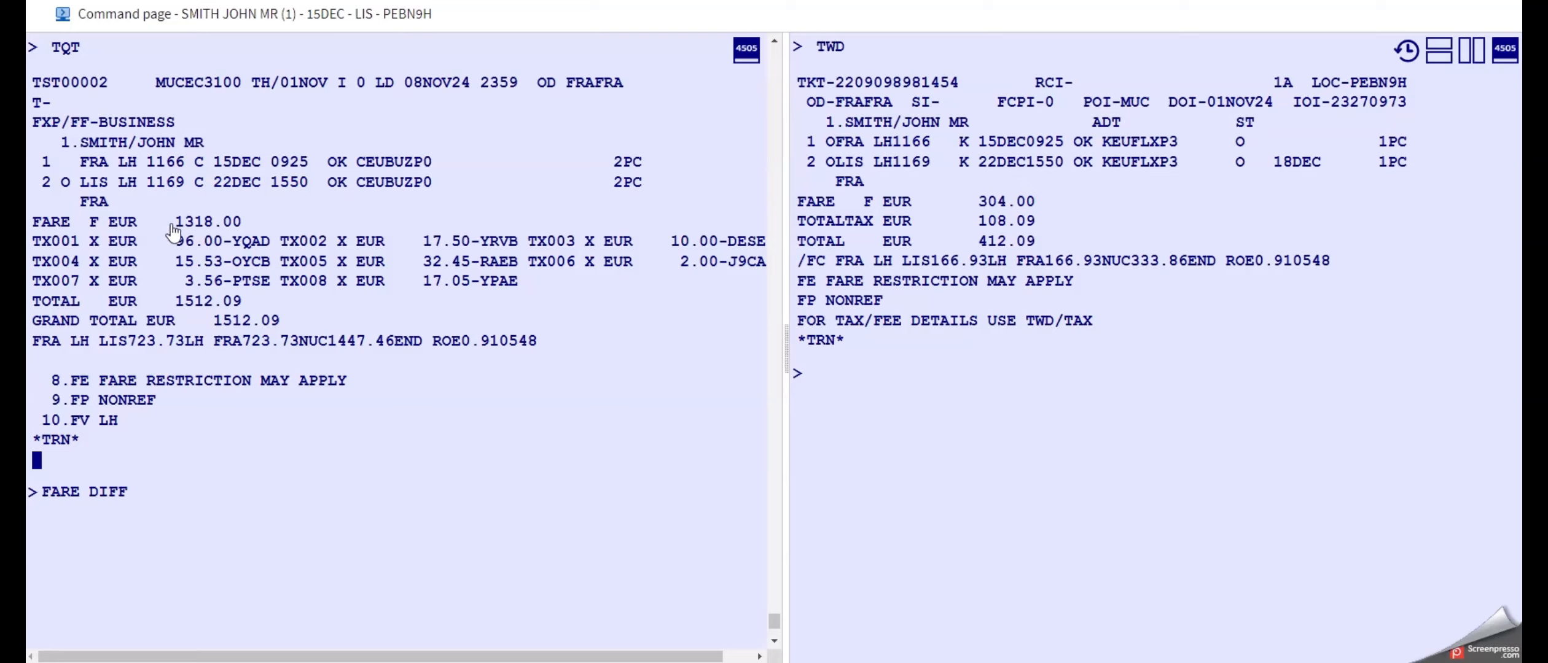
pyautogui.moveTo(178, 223); pyautogui.dragTo(243, 226)
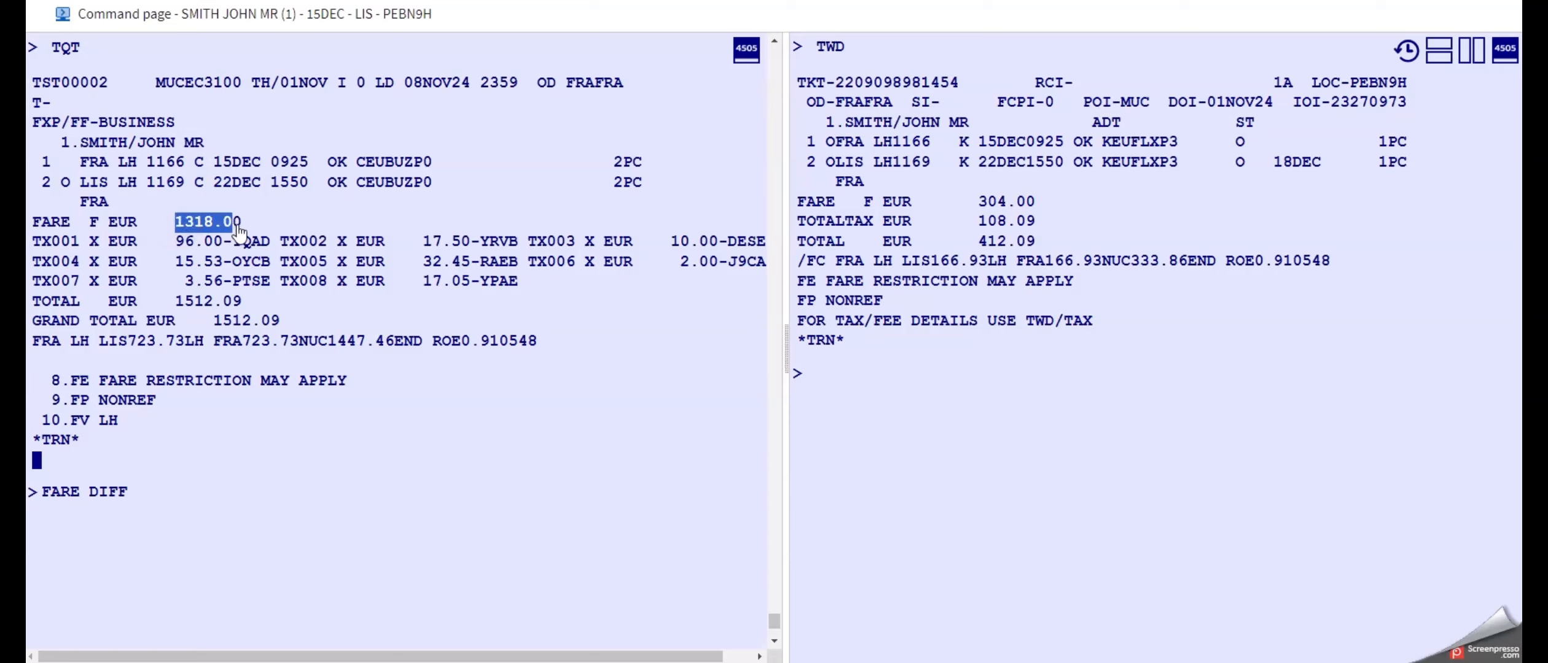
pyautogui.click(170, 486)
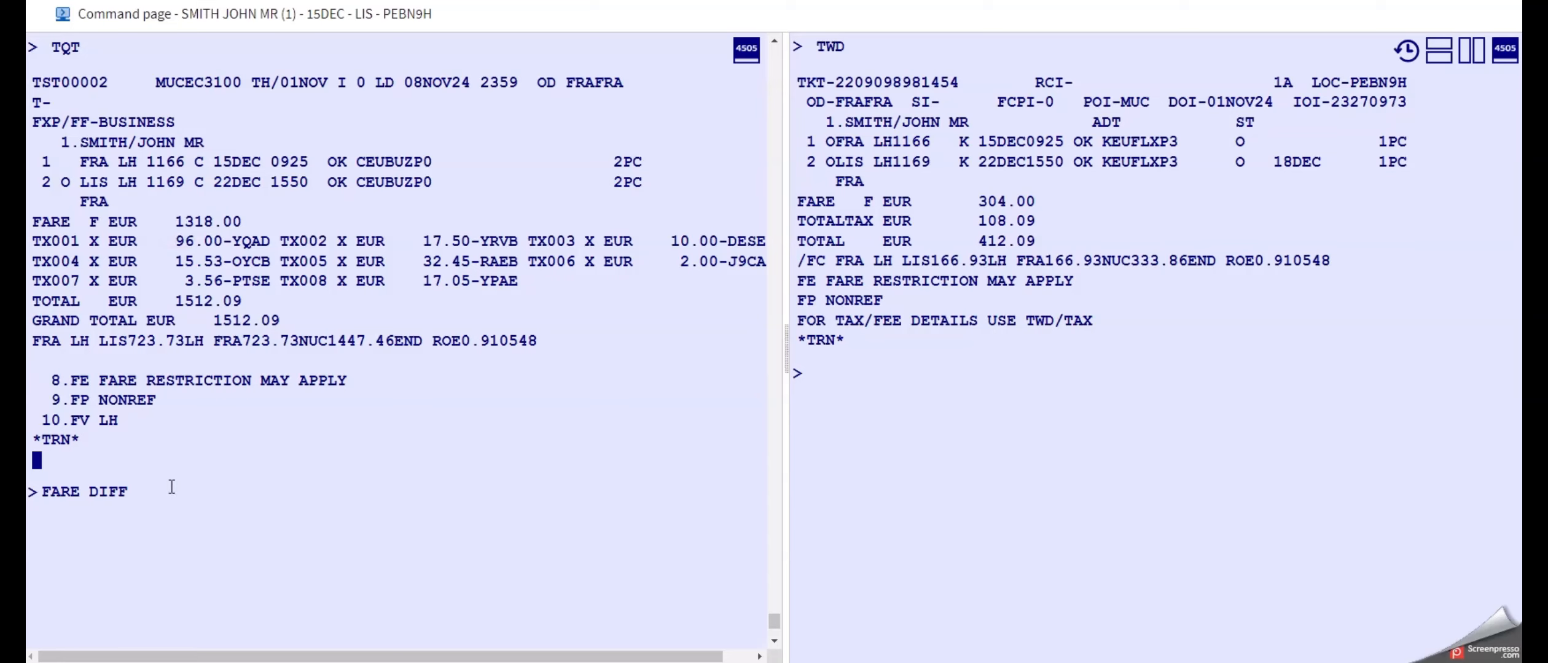
pyautogui.write('1318')
pyautogui.moveTo(978, 201); pyautogui.dragTo(1038, 203)
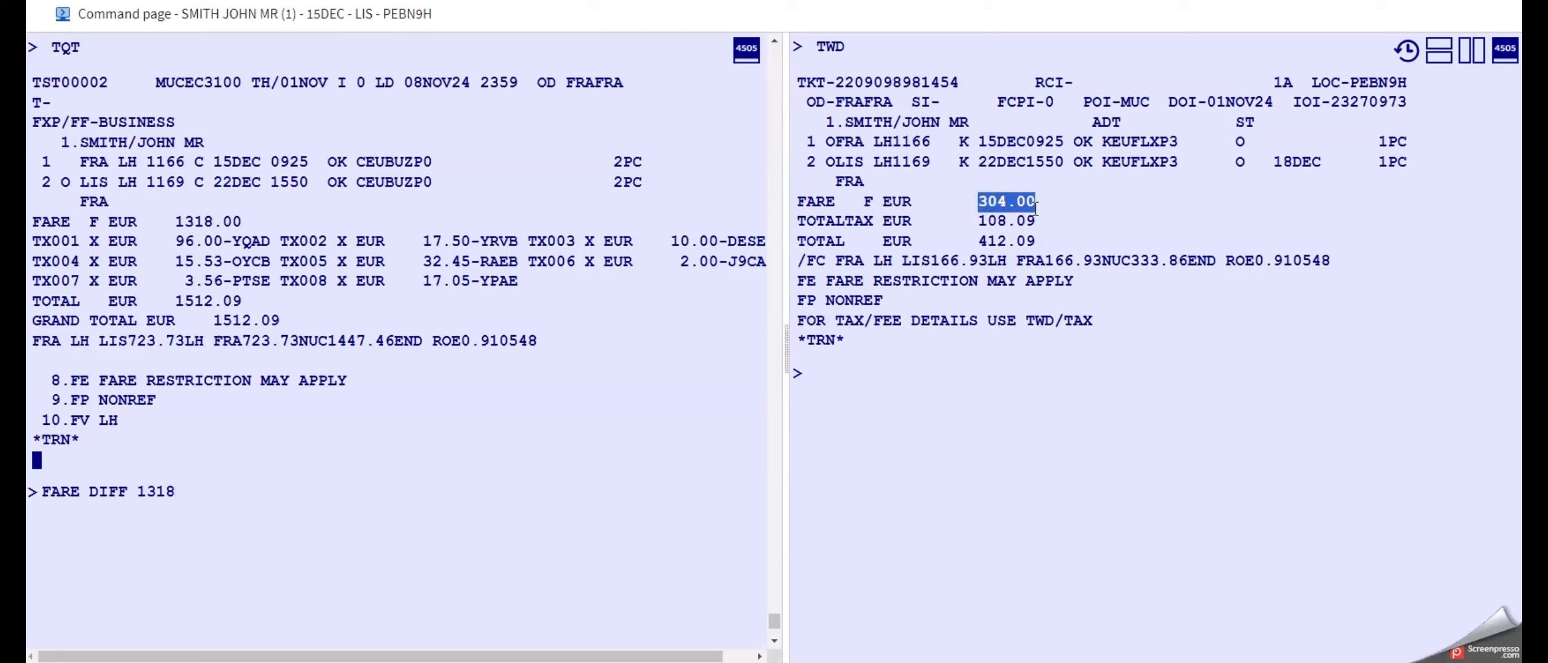
pyautogui.click(340, 485)
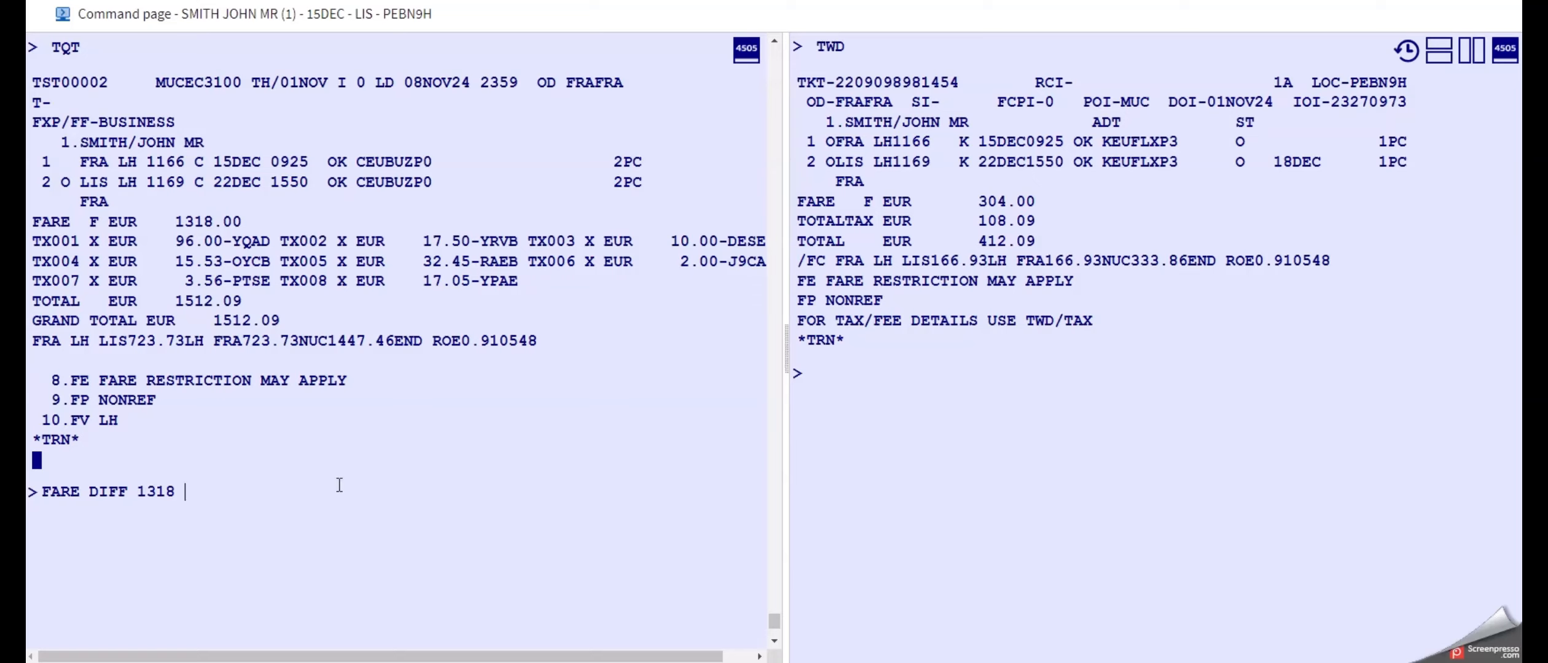
pyautogui.write('- 304 = 1014eur')
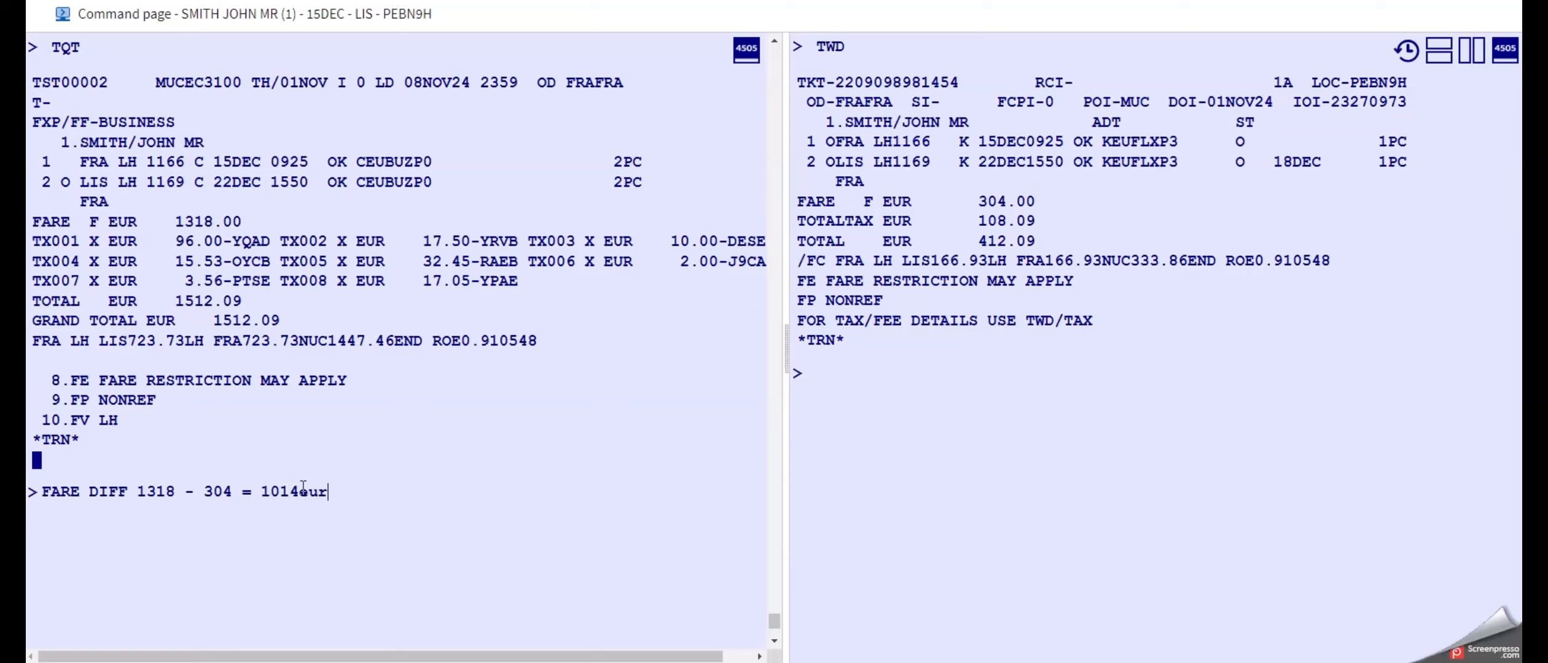
pyautogui.press('BackSpace')
pyautogui.press('BackSpace')
pyautogui.press('BackSpace')
# Begin a TAX entry in the note and display the original ticket's tax breakdown with TWD/TAX.
pyautogui.write('TAX')
pyautogui.click(944, 394)
pyautogui.write('TWD/TAX')
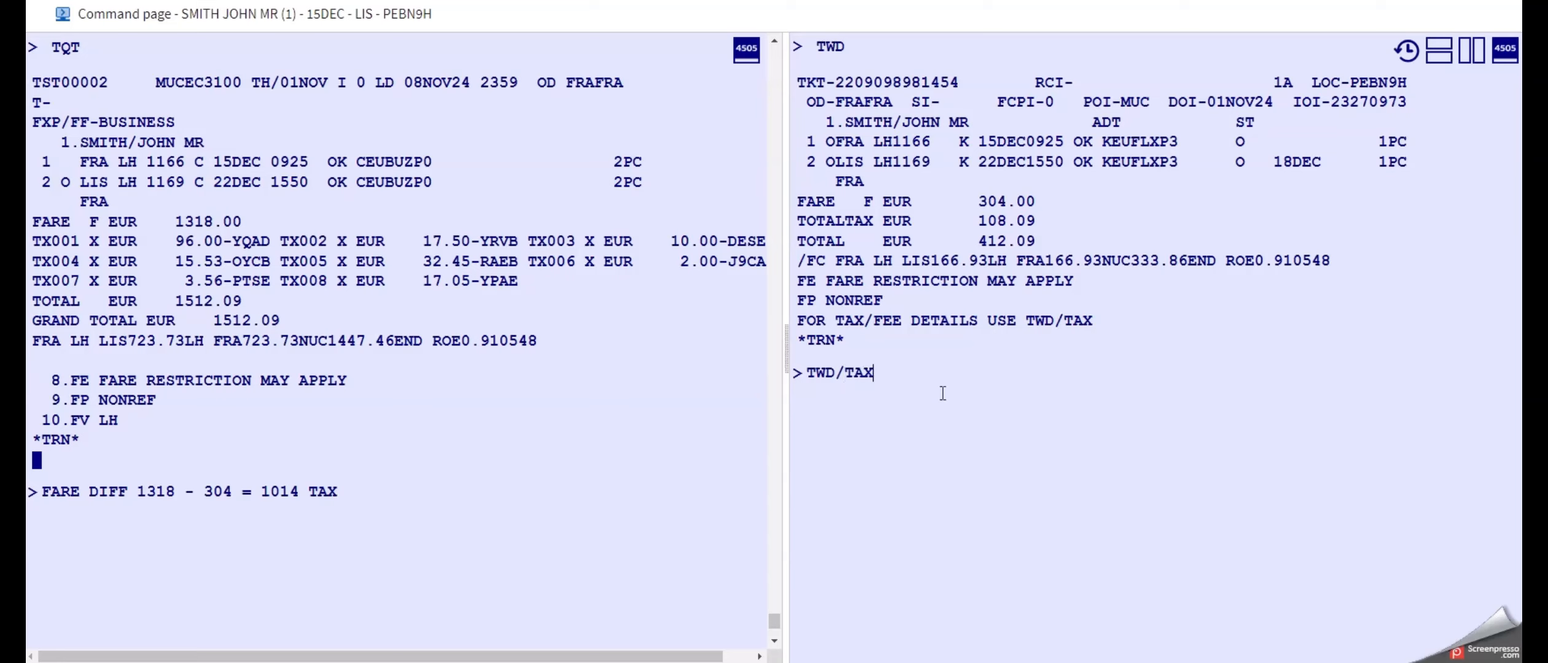
pyautogui.press('Return')
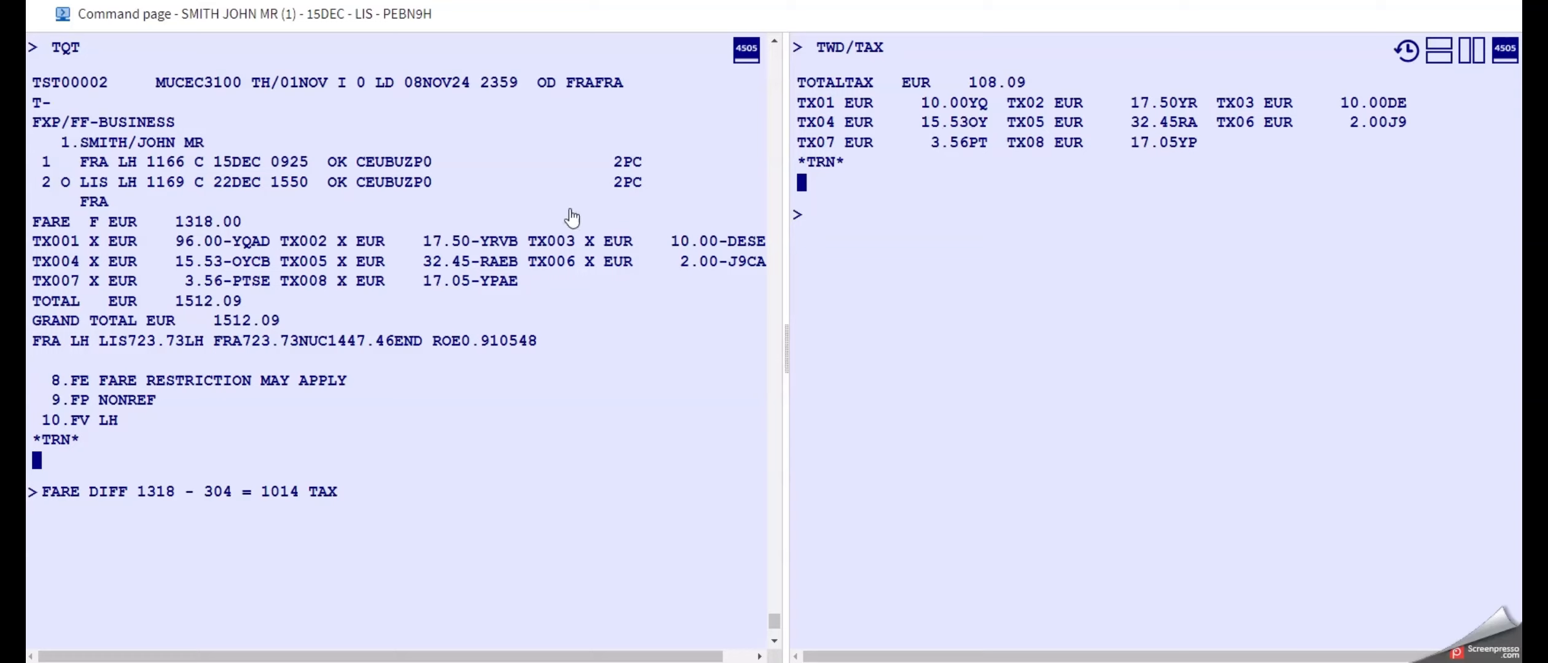
# Compare the YQ tax amount in the new TST with the YQ amount on the original ticket.
pyautogui.doubleClick(184, 242)
pyautogui.moveTo(232, 243); pyautogui.dragTo(251, 243)
pyautogui.click(190, 242)
pyautogui.click(933, 104)
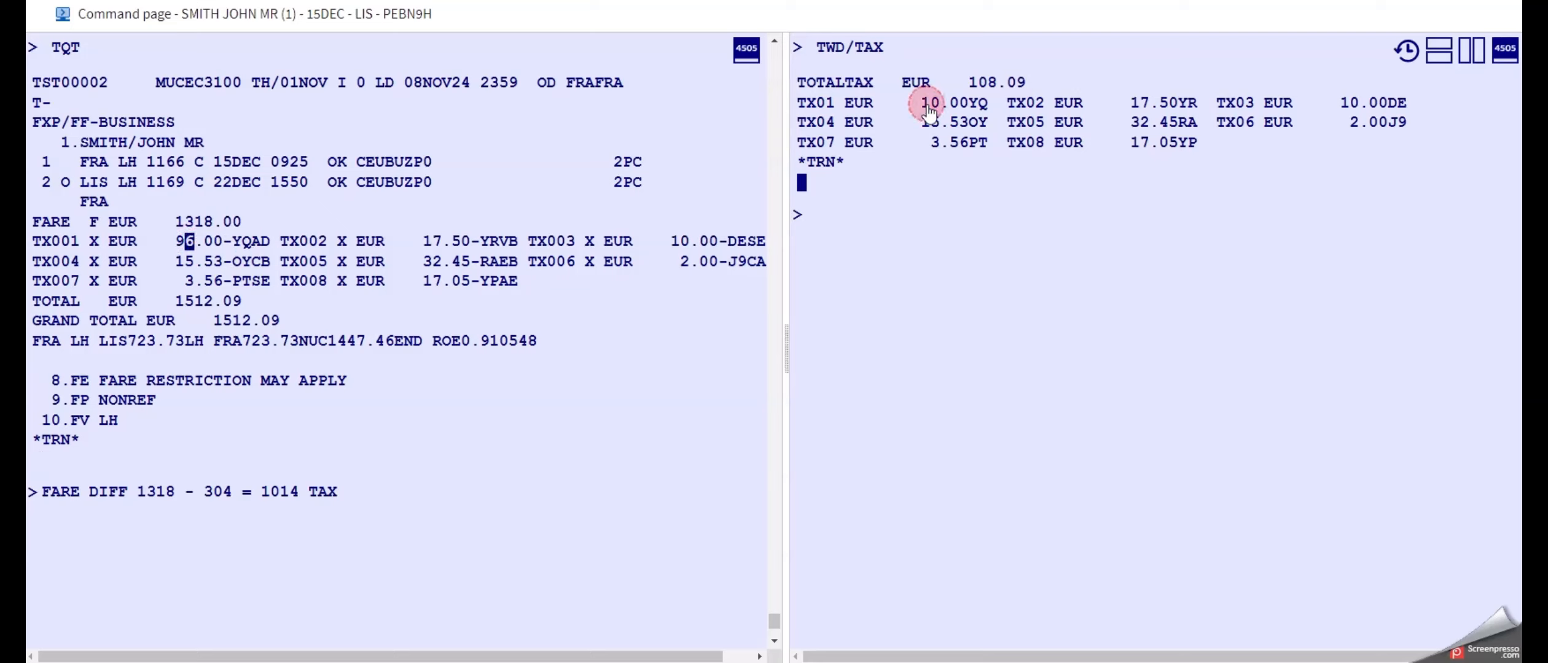
pyautogui.click(179, 242)
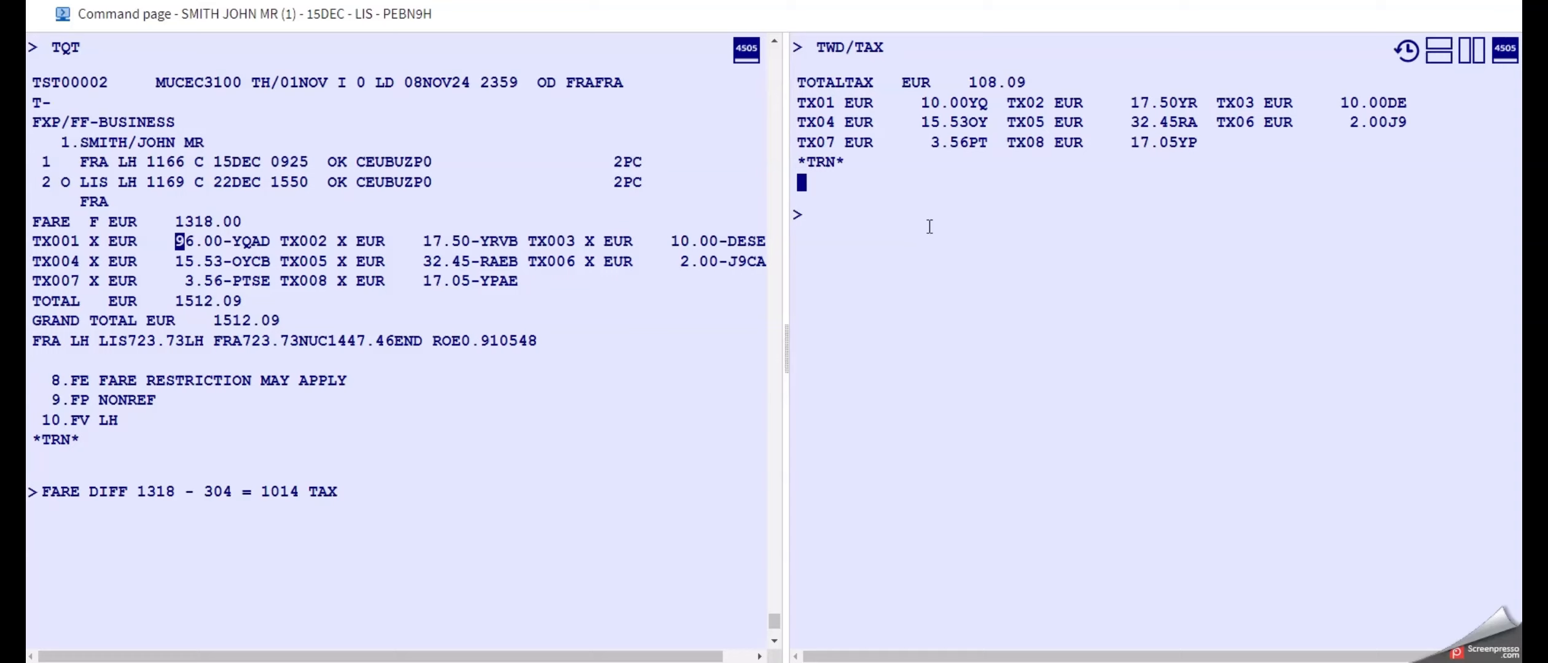
pyautogui.moveTo(177, 240); pyautogui.dragTo(203, 241)
pyautogui.click(183, 245)
pyautogui.click(176, 240)
pyautogui.click(211, 240)
pyautogui.moveTo(921, 108); pyautogui.dragTo(970, 109)
# Complete the note with the tax difference as TAX DIFF 86 EUR YQ TAX.
pyautogui.click(389, 494)
pyautogui.write('DIFF 86 eur')
pyautogui.press('BackSpace')
pyautogui.press('BackSpace')
pyautogui.press('BackSpace')
pyautogui.write('EUR')
pyautogui.moveTo(969, 103); pyautogui.dragTo(987, 112)
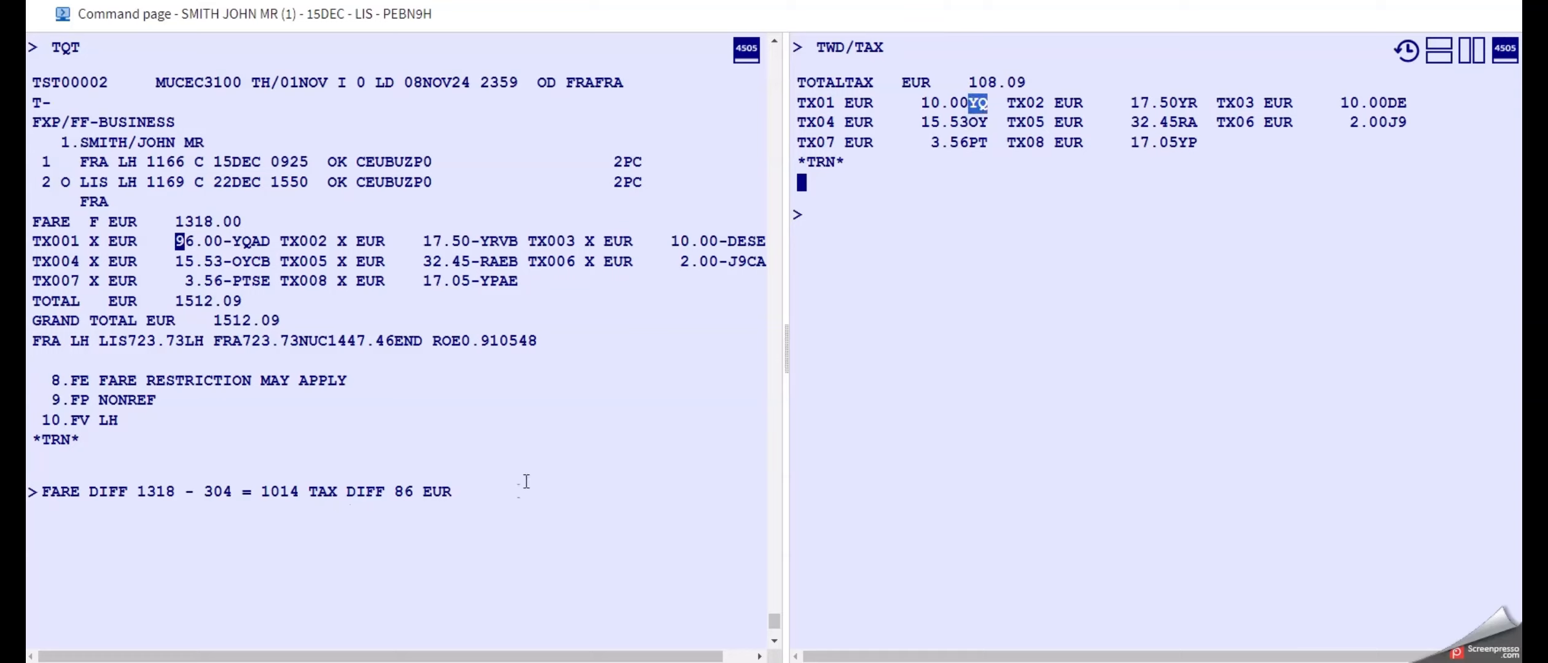
pyautogui.click(488, 504)
pyautogui.write('YQ TAX')
# Return to a single command page and clear the fare and tax difference note.
pyautogui.click(1471, 50)
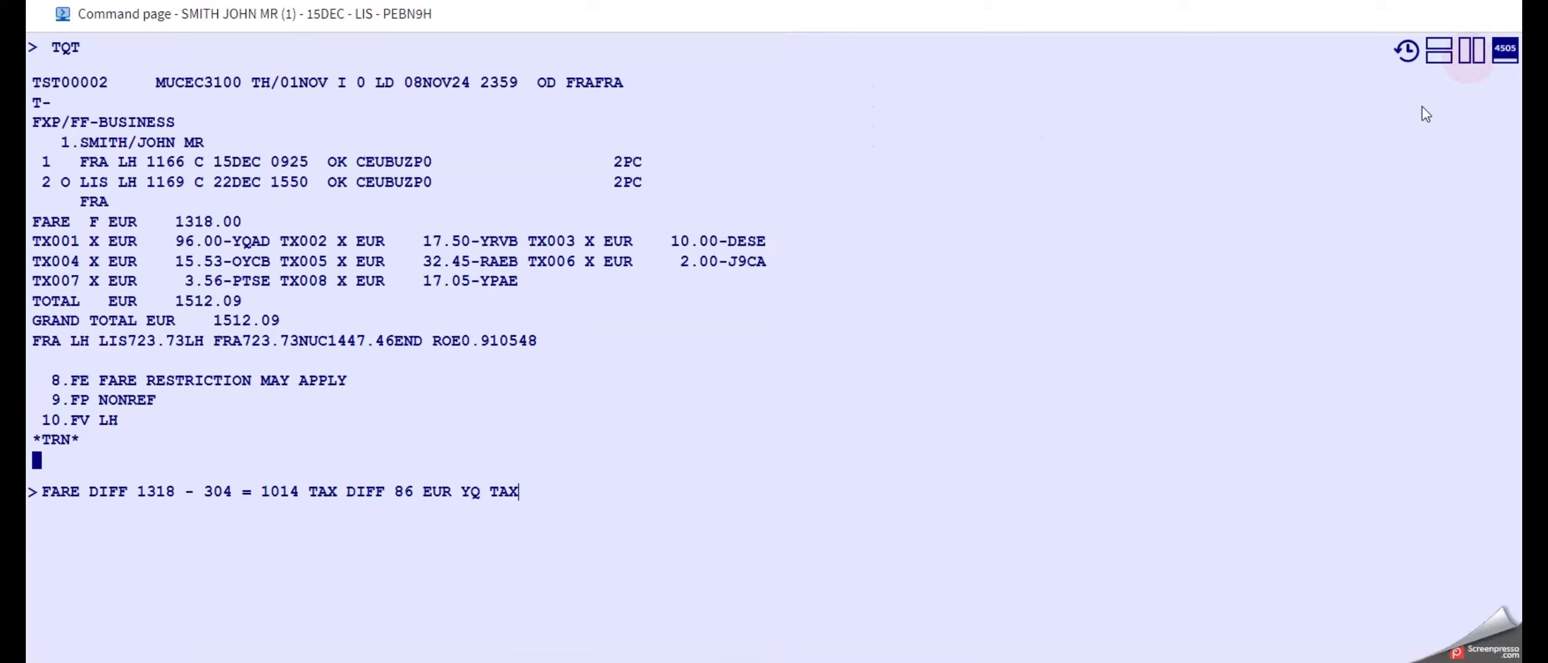
pyautogui.tripleClick(540, 507)
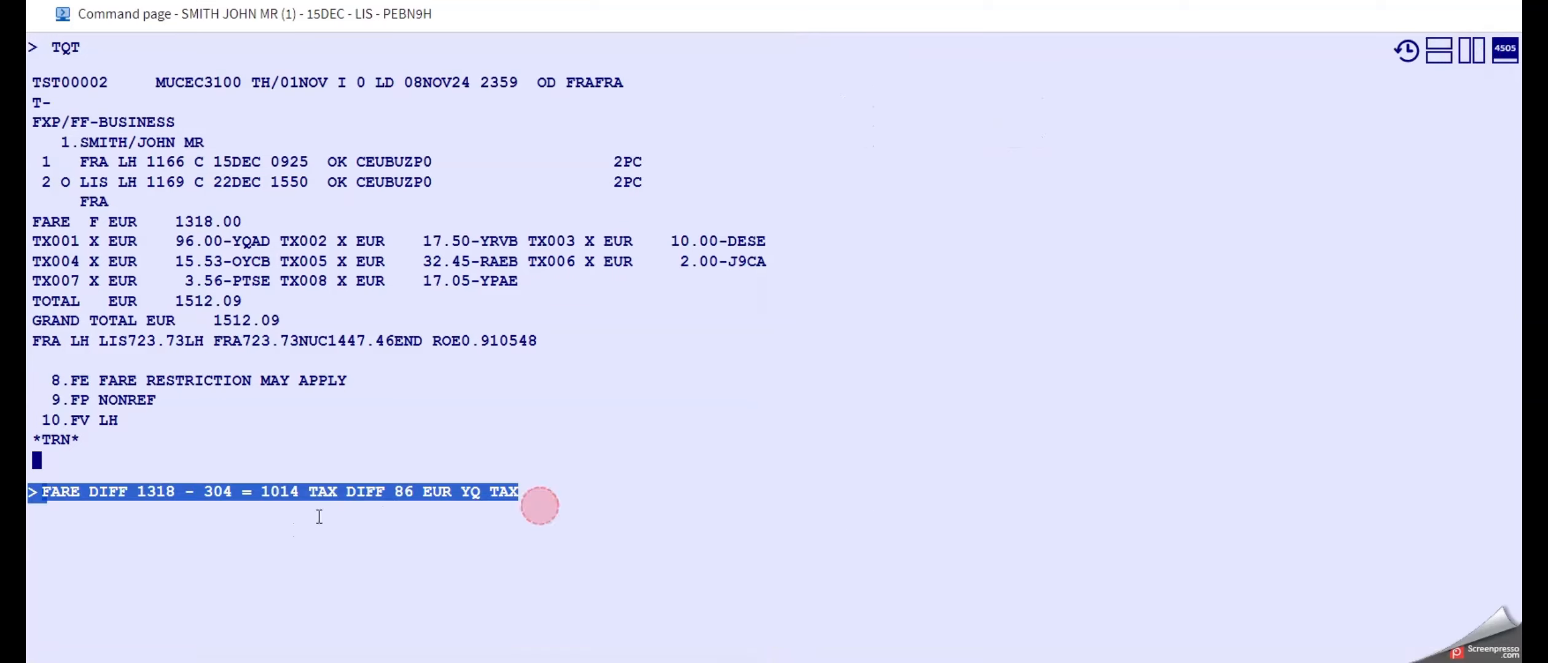
pyautogui.moveTo(538, 492); pyautogui.dragTo(45, 511)
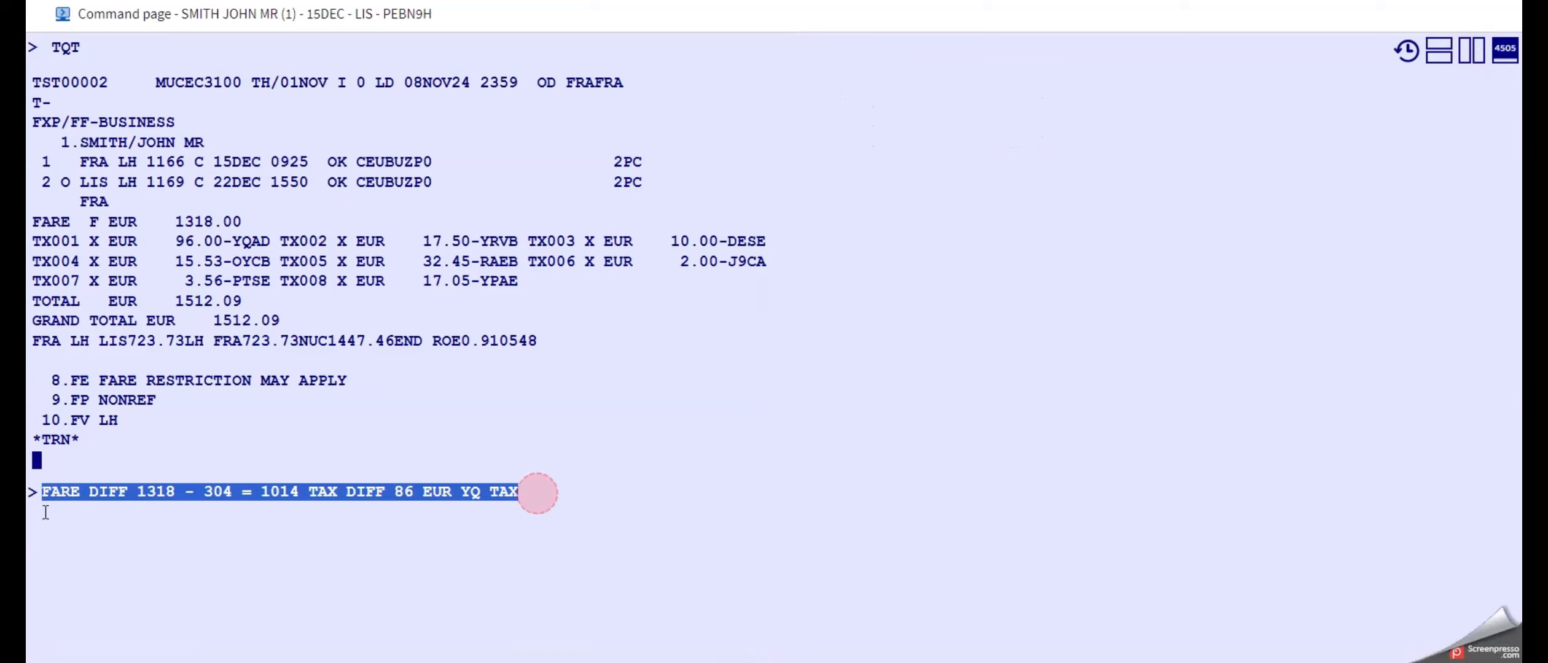
pyautogui.press('BackSpace')
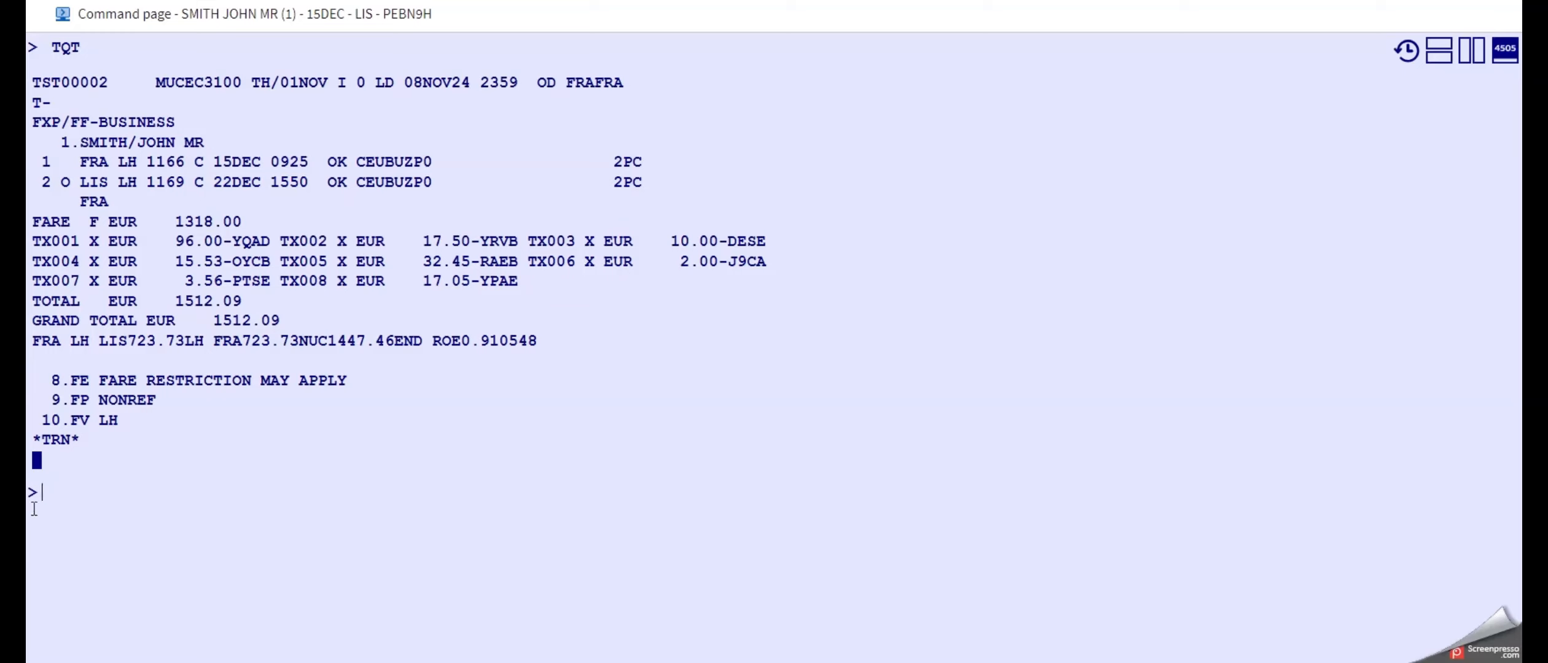
# Convert the new TST into an exchange TST with TTK/EXCH.
pyautogui.write('TQT')
pyautogui.press('BackSpace')
pyautogui.press('BackSpace')
pyautogui.press('BackSpace')
pyautogui.write('TTK/EXCH')
pyautogui.press('Return')
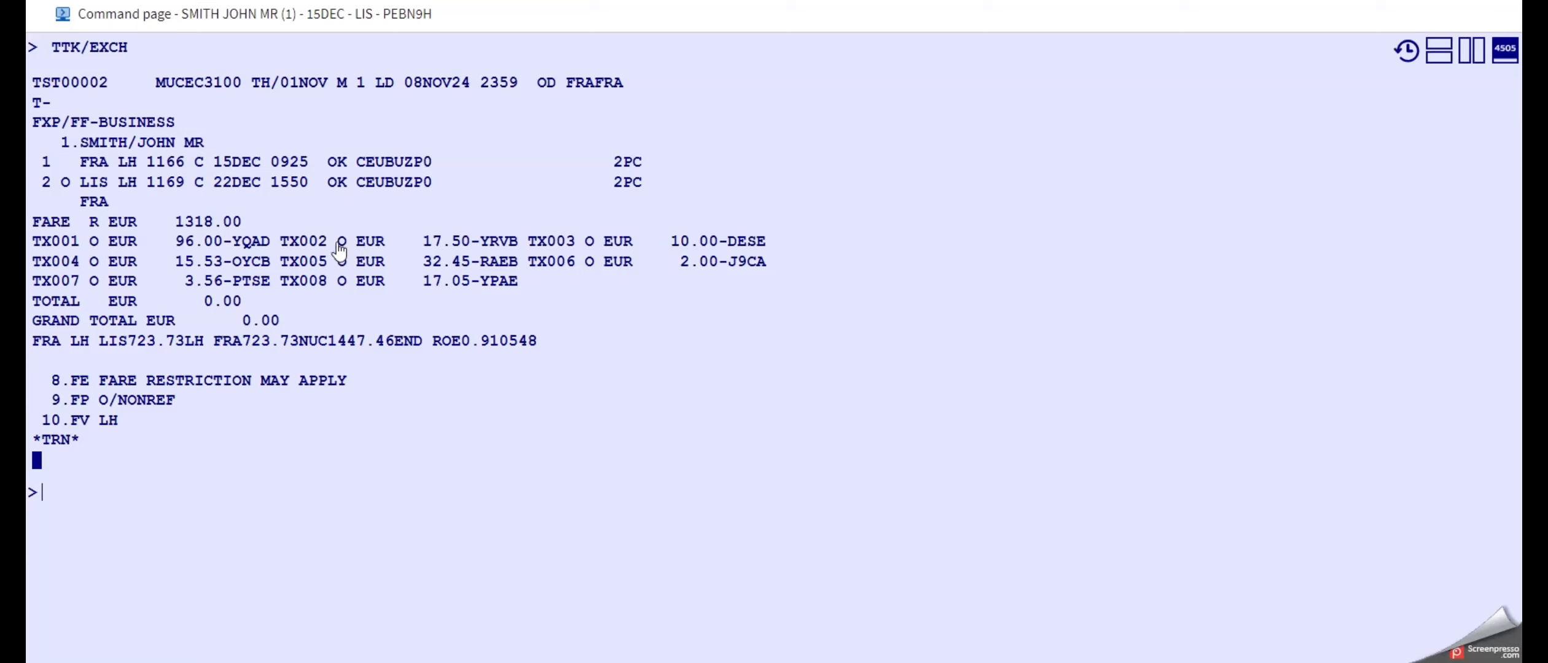
# Set the not-valid-after date of both flight segments to 15DEC with TTI/VXX15DEC.
pyautogui.press('ctrl')
pyautogui.click(104, 501)
pyautogui.click(96, 517)
pyautogui.write('TTI/VXX')
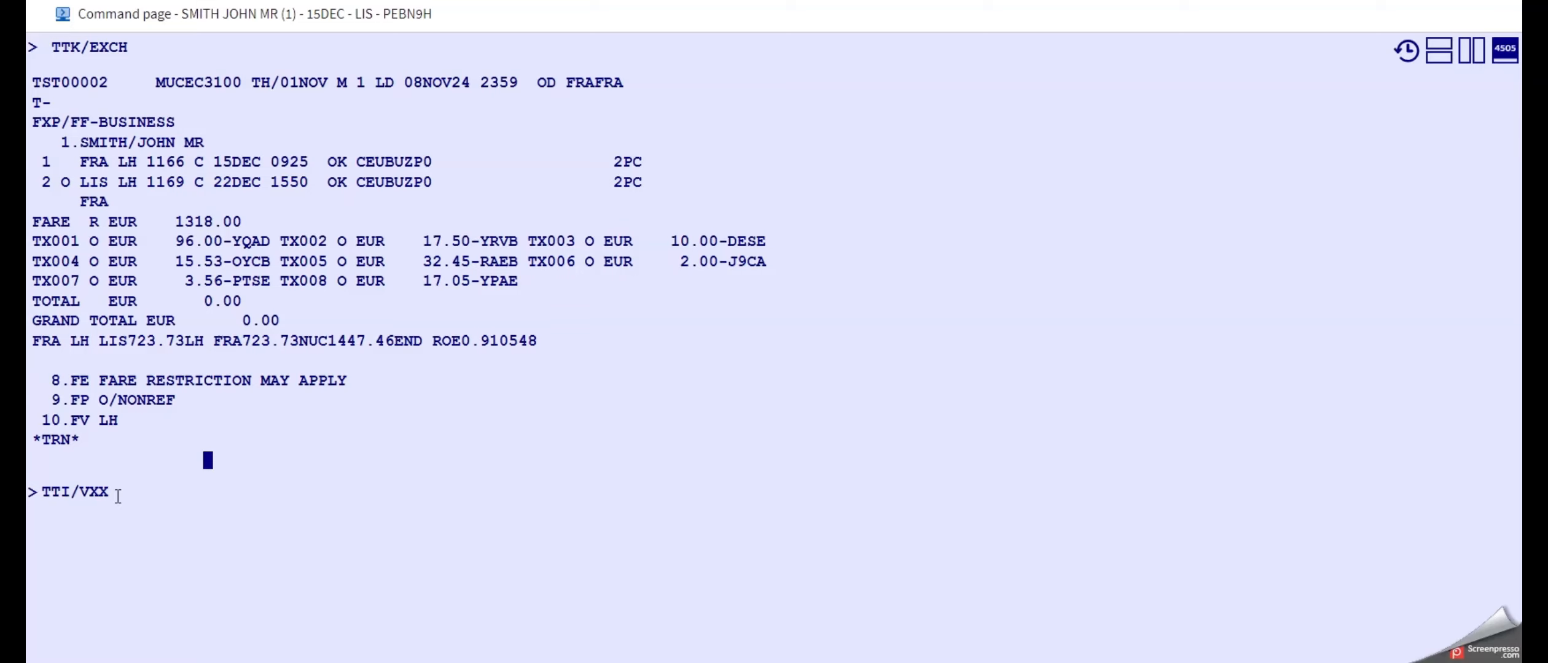
pyautogui.write('15DEC')
pyautogui.press('Return')
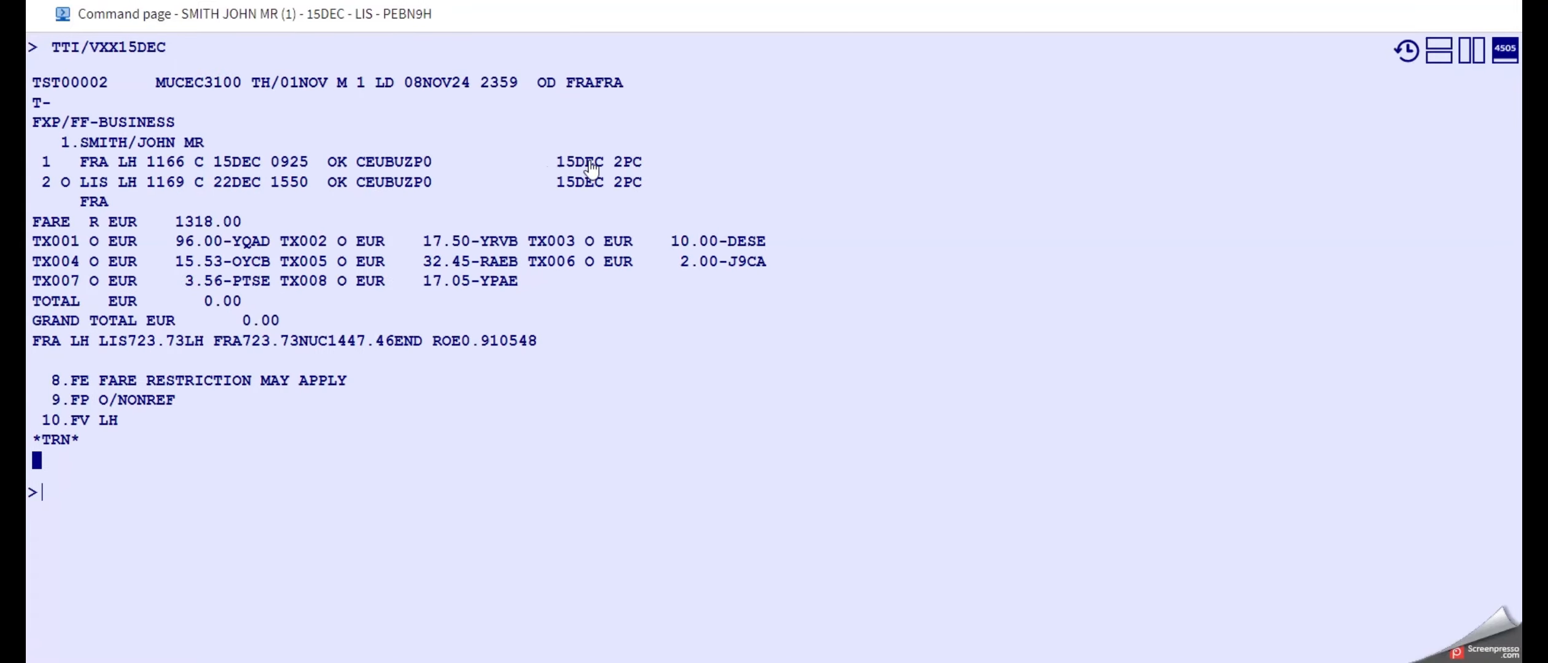
# Begin the TST update entry with the reissue fare of EUR 1318 as TTI/REUR1318.
pyautogui.click(295, 494)
pyautogui.write('TTI/R')
pyautogui.click(92, 228)
pyautogui.click(112, 503)
pyautogui.write('EUR1318')
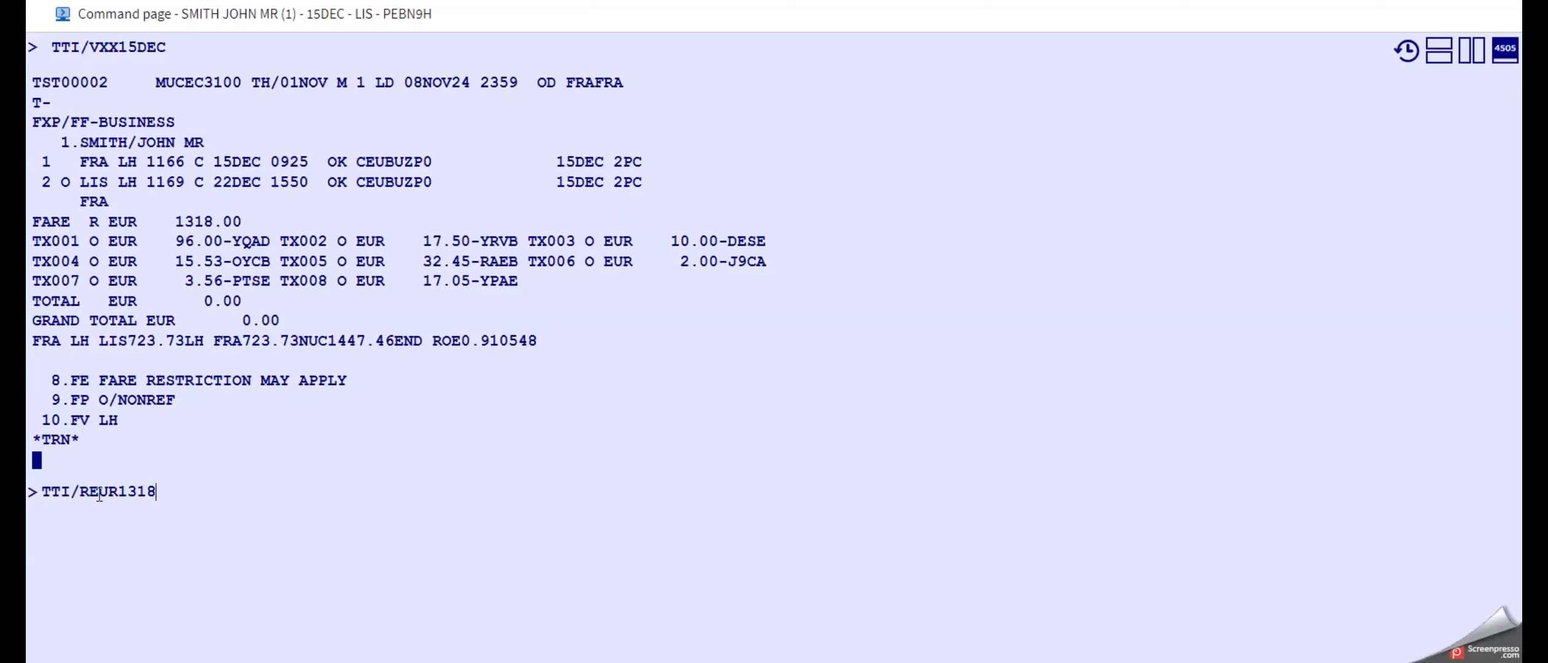
# Add the YQ tax of EUR 86 and the total of EUR 1100 as /XEUR86-YQ/TEUR1100 and submit the TST update.
pyautogui.write('/')
pyautogui.write('XEUR86')
pyautogui.write('-YQ')
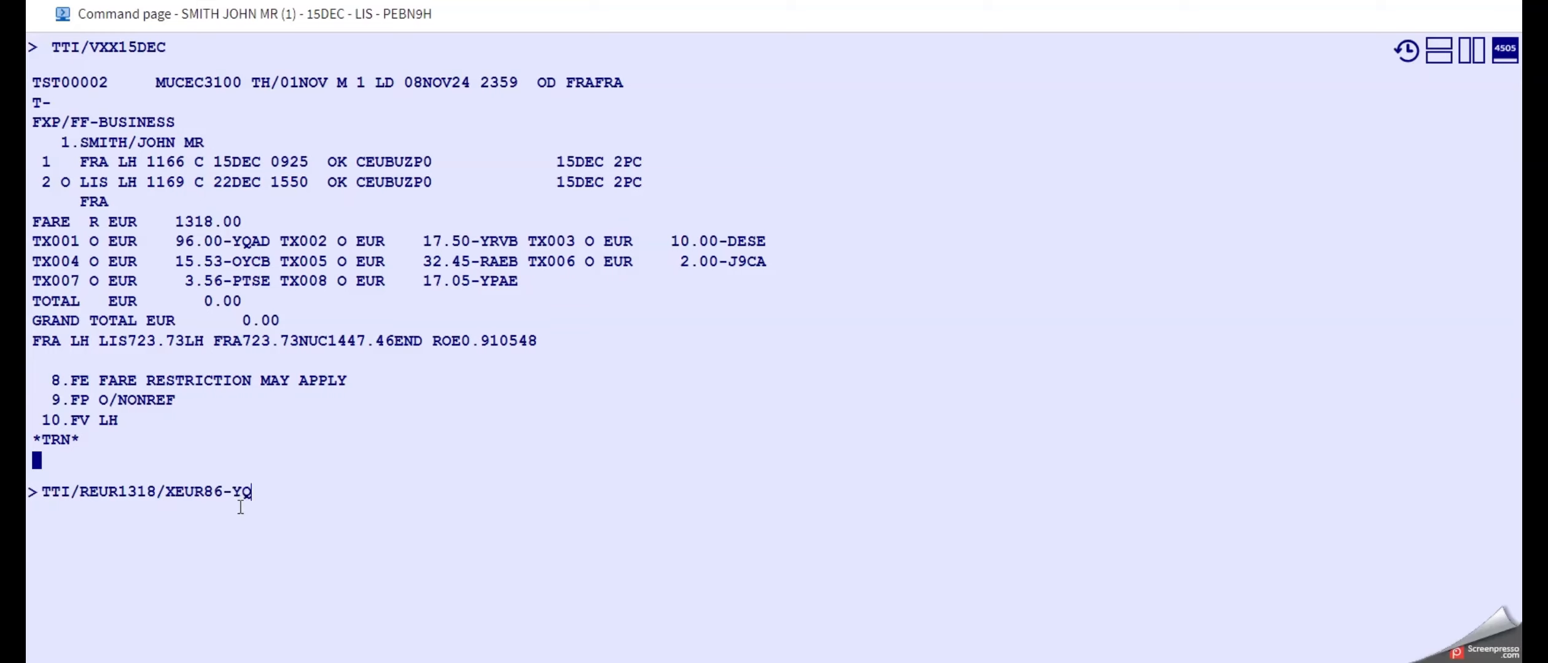
pyautogui.write('/TEUR')
pyautogui.write('1100')
pyautogui.press('Return')
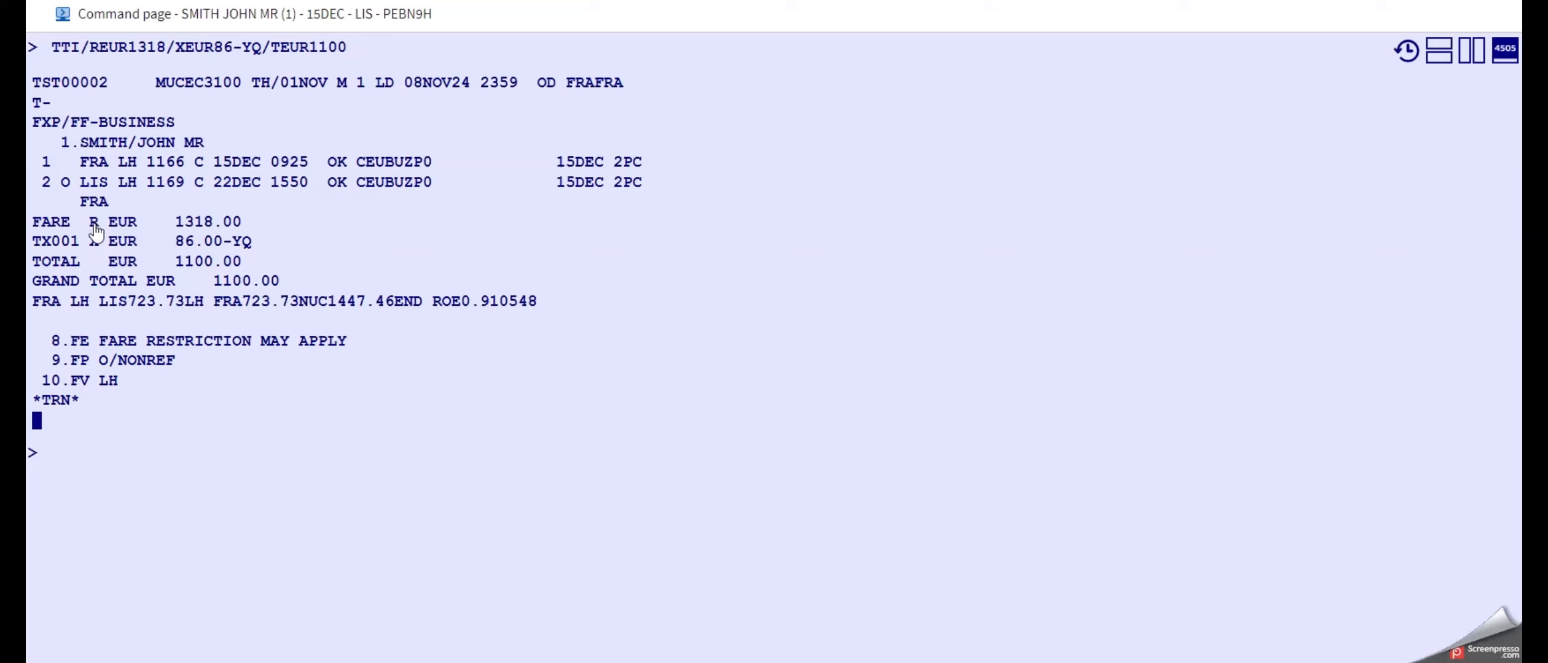
# Check the updated TST tax line, then save and redisplay the booking with ER.
pyautogui.click(191, 245)
pyautogui.click(149, 470)
pyautogui.write('ER')
pyautogui.press('Return')
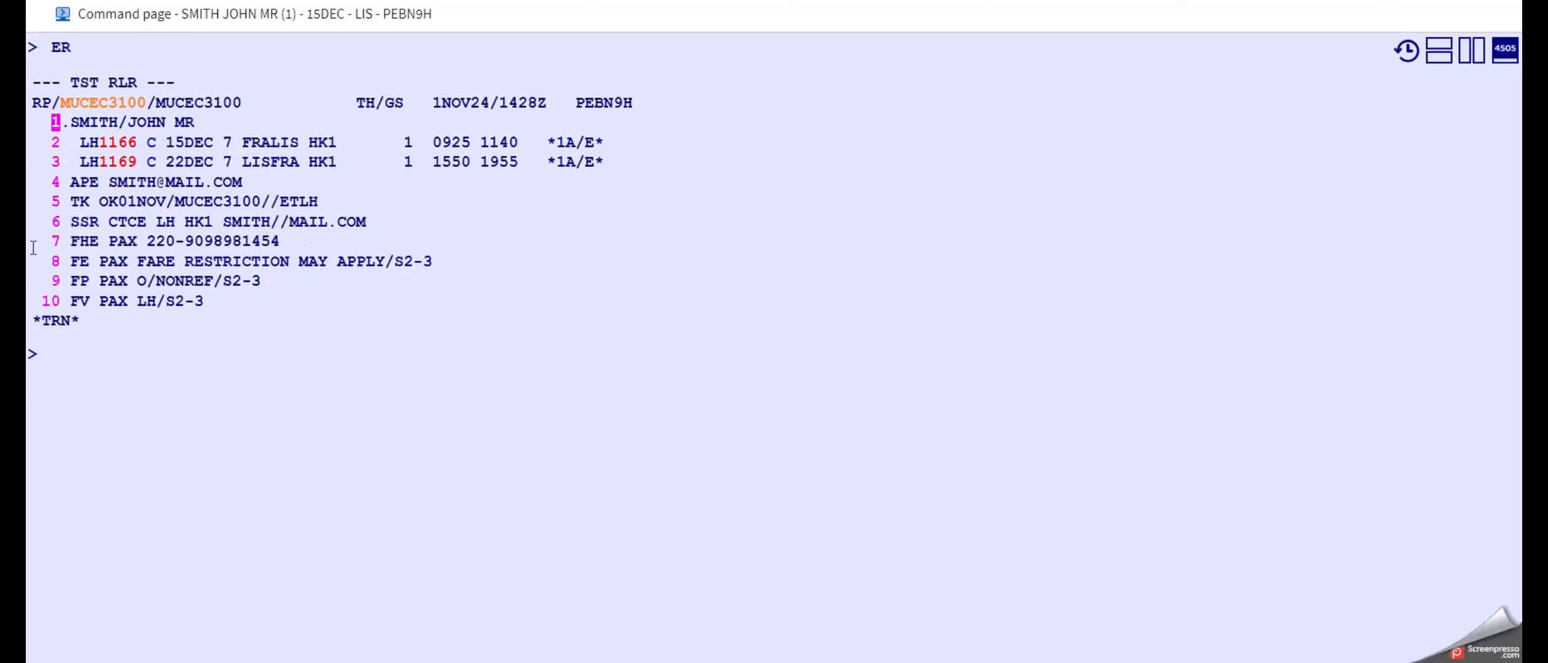
# Generate the original ticket's FO element from line 7 with FO*L7 and add it to the booking.
pyautogui.click(90, 354)
pyautogui.write('FO')
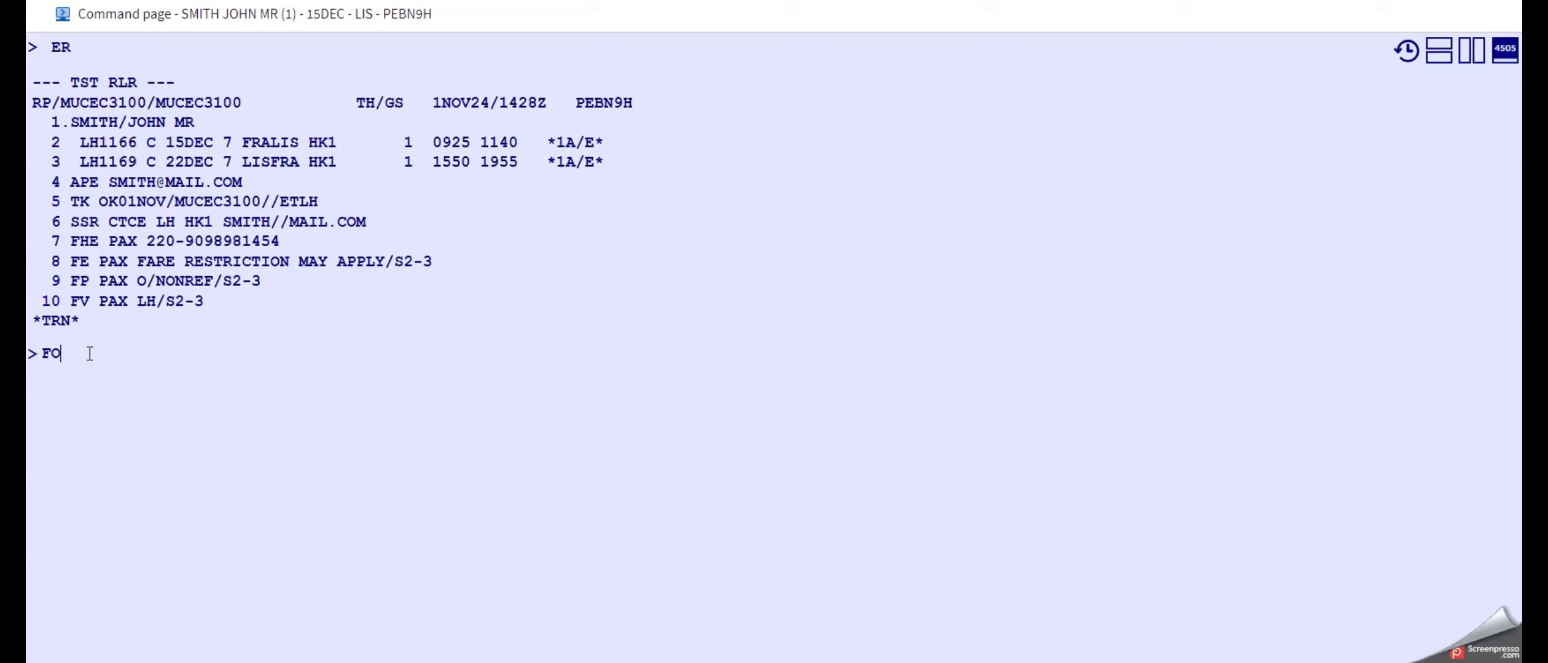
pyautogui.write('*L7')
pyautogui.press('Return')
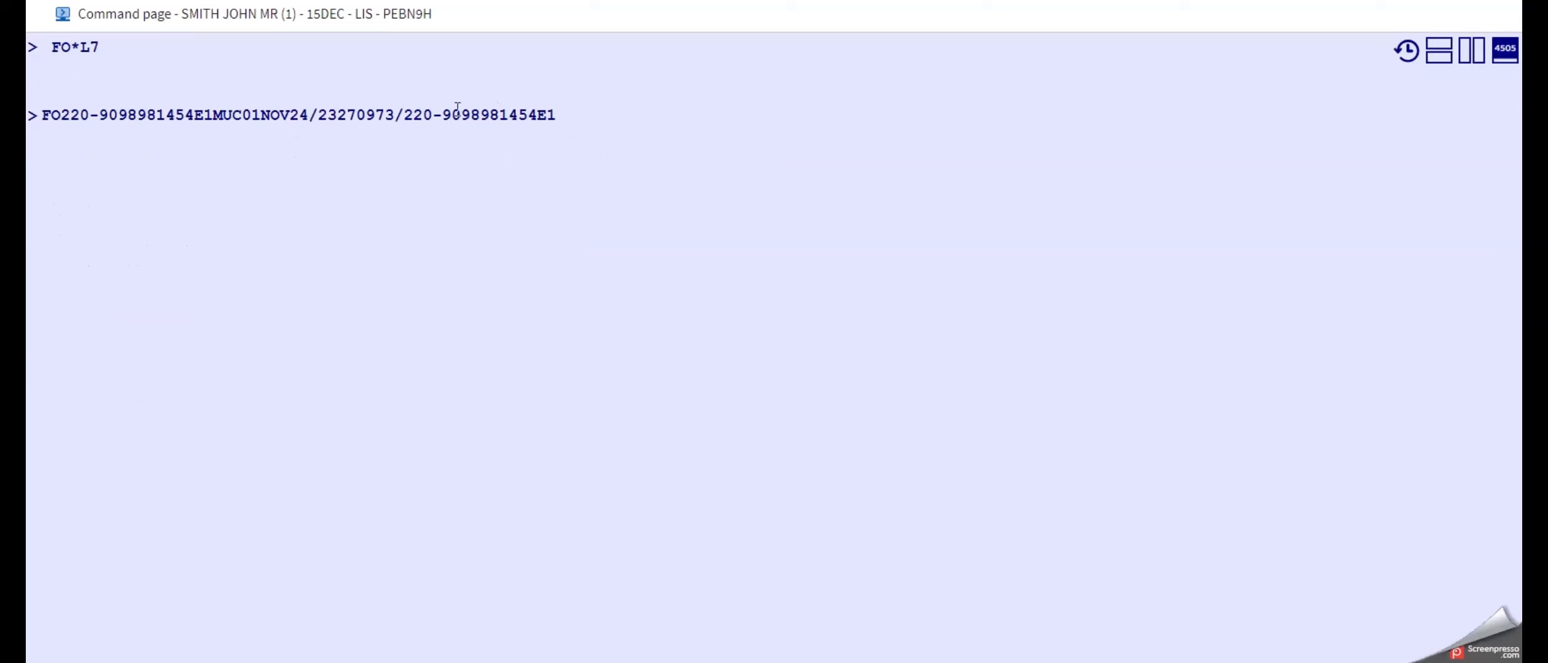
pyautogui.press('Return')
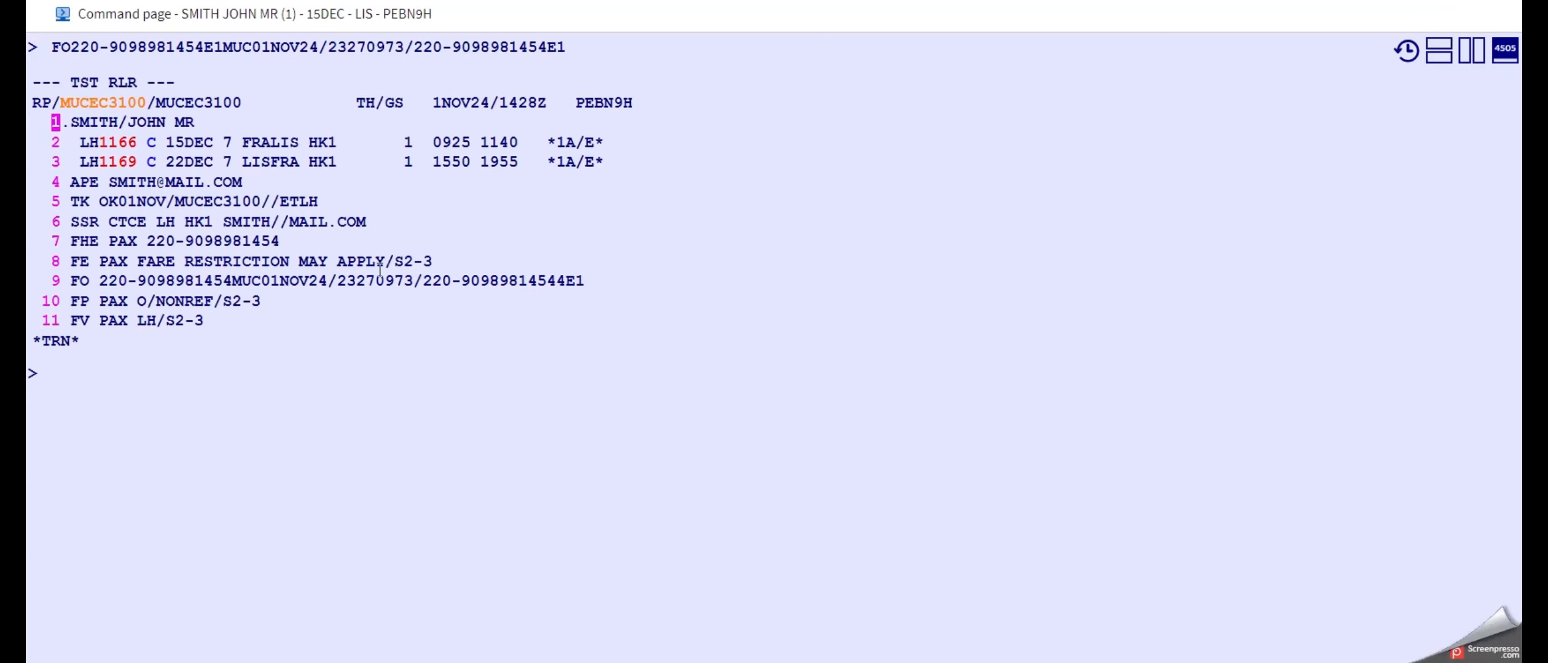
# Delete the existing form of payment on line 10 with XE10.
pyautogui.click(320, 369)
pyautogui.moveTo(69, 301); pyautogui.dragTo(261, 301)
pyautogui.click(165, 386)
pyautogui.write('XE10')
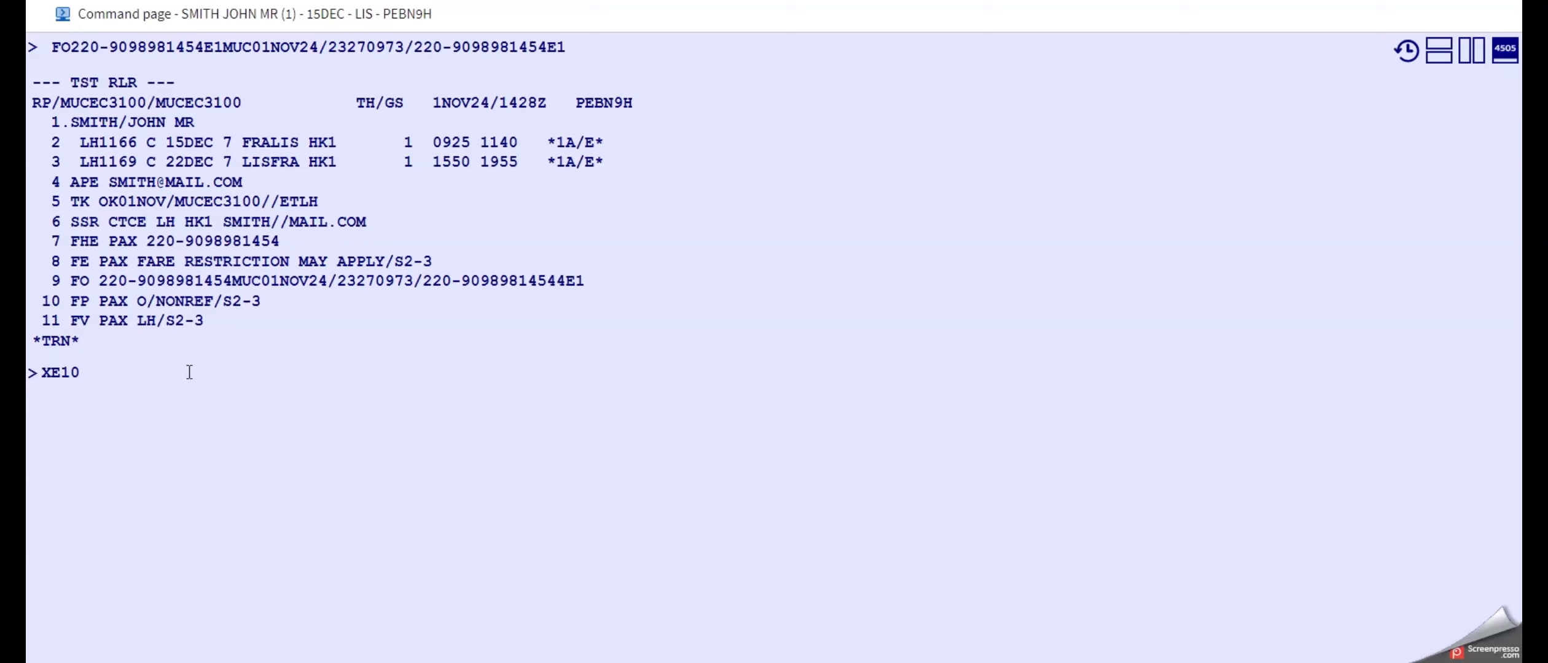
pyautogui.press('Return')
# Add the old and new form of payment with FP O/NONREF+/NONREF.
pyautogui.click(171, 417)
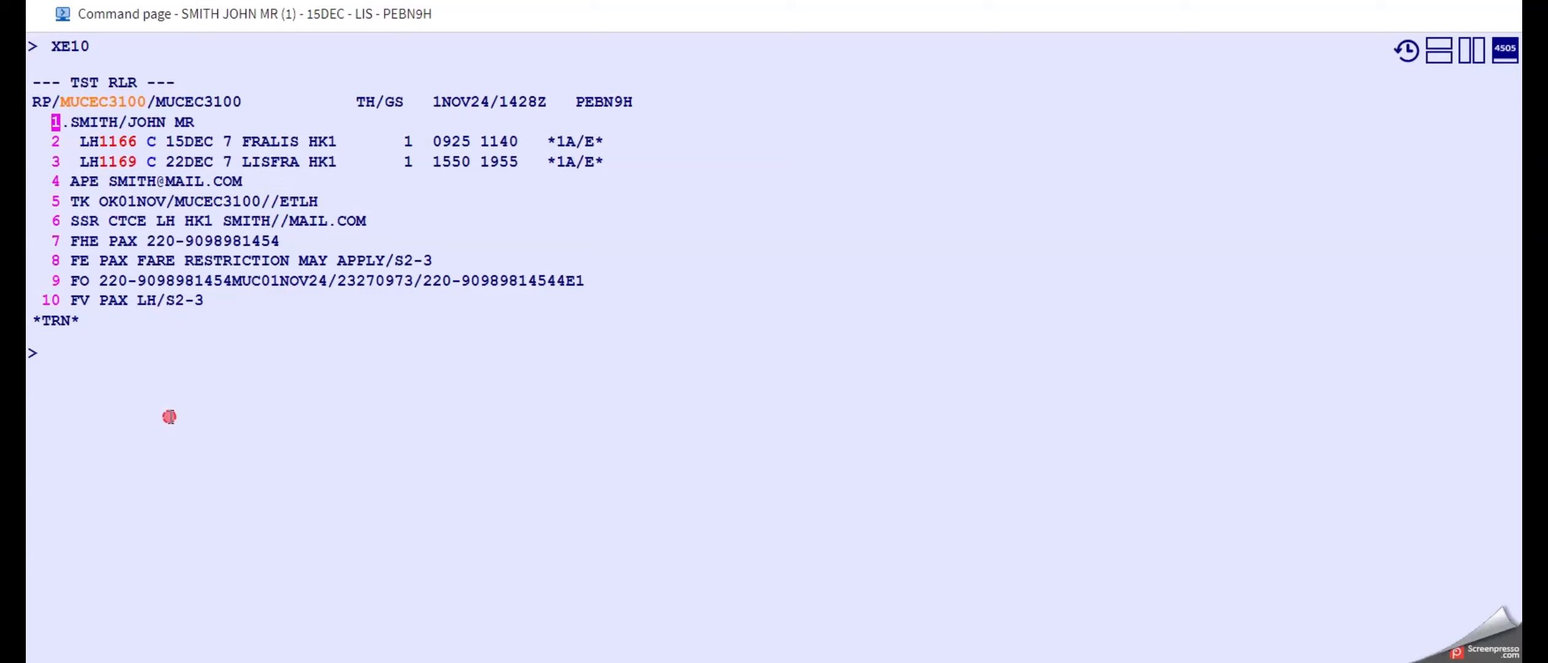
pyautogui.write('FP O')
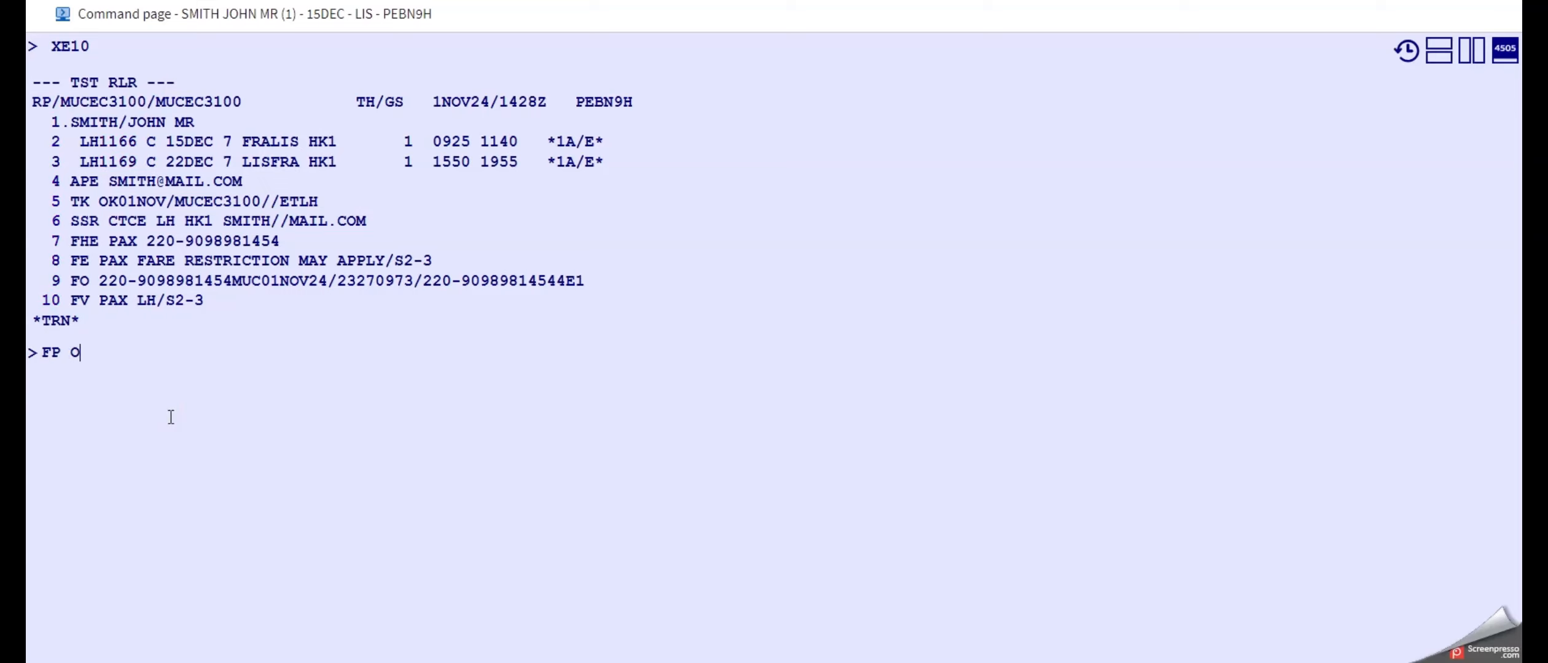
pyautogui.write('/NONREF+')
pyautogui.write('/NONREF')
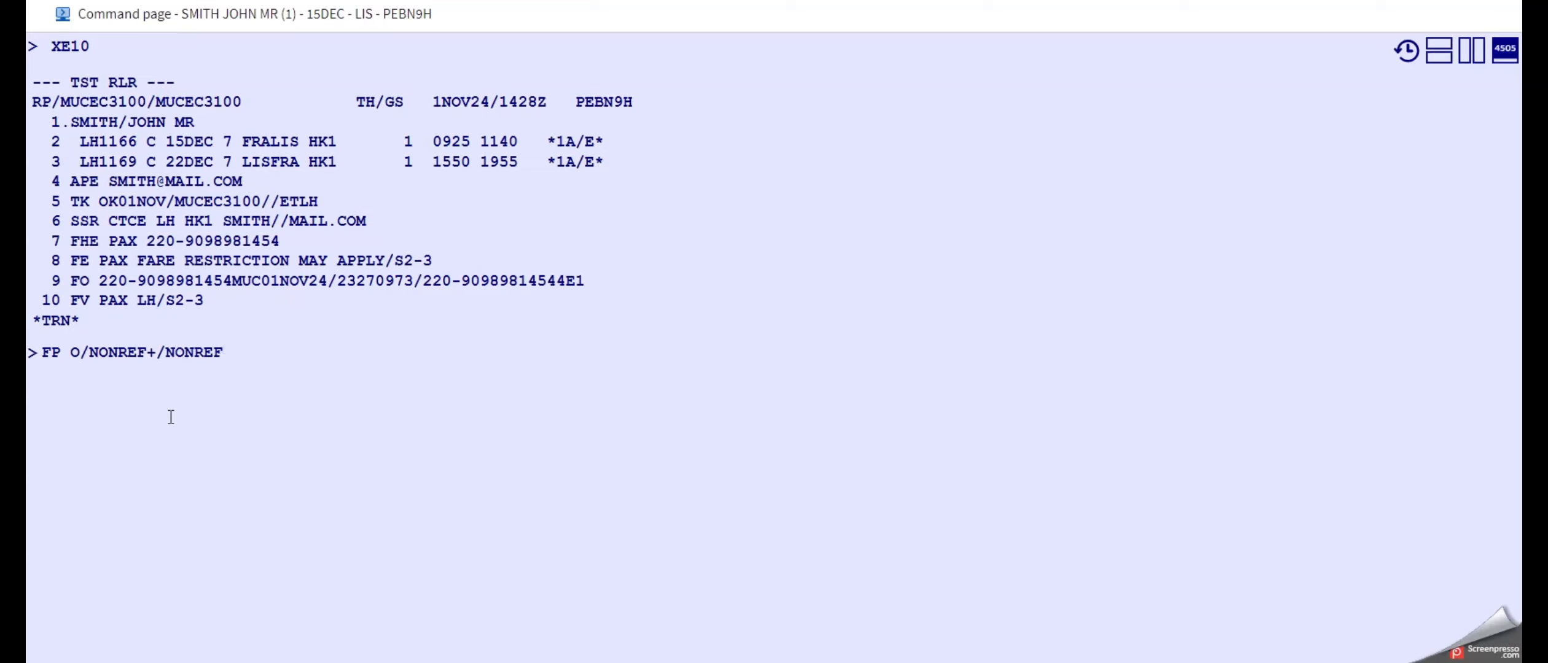
pyautogui.press('Return')
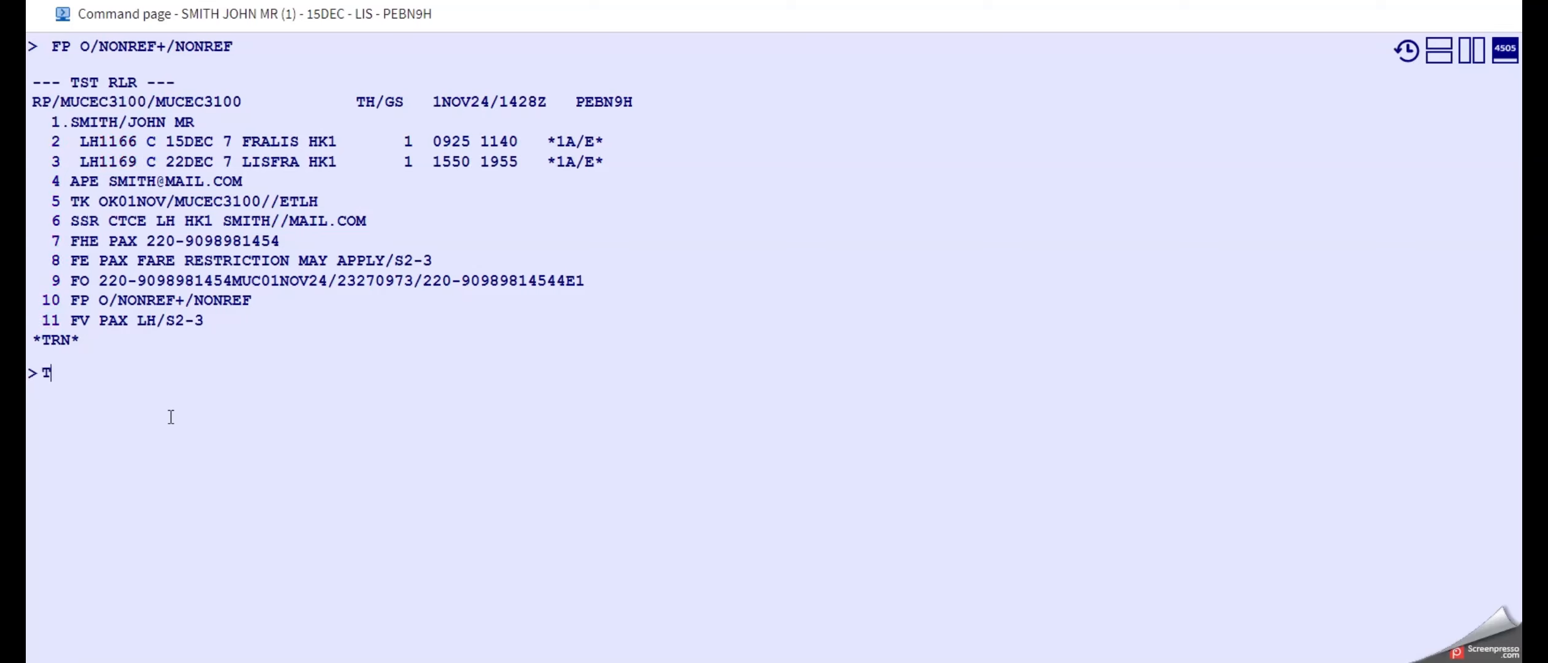
# Check the TST number with TQT and issue the exchange ticket from TST 2 with TTP/T2/RT.
pyautogui.write('TQT')
pyautogui.press('Return')
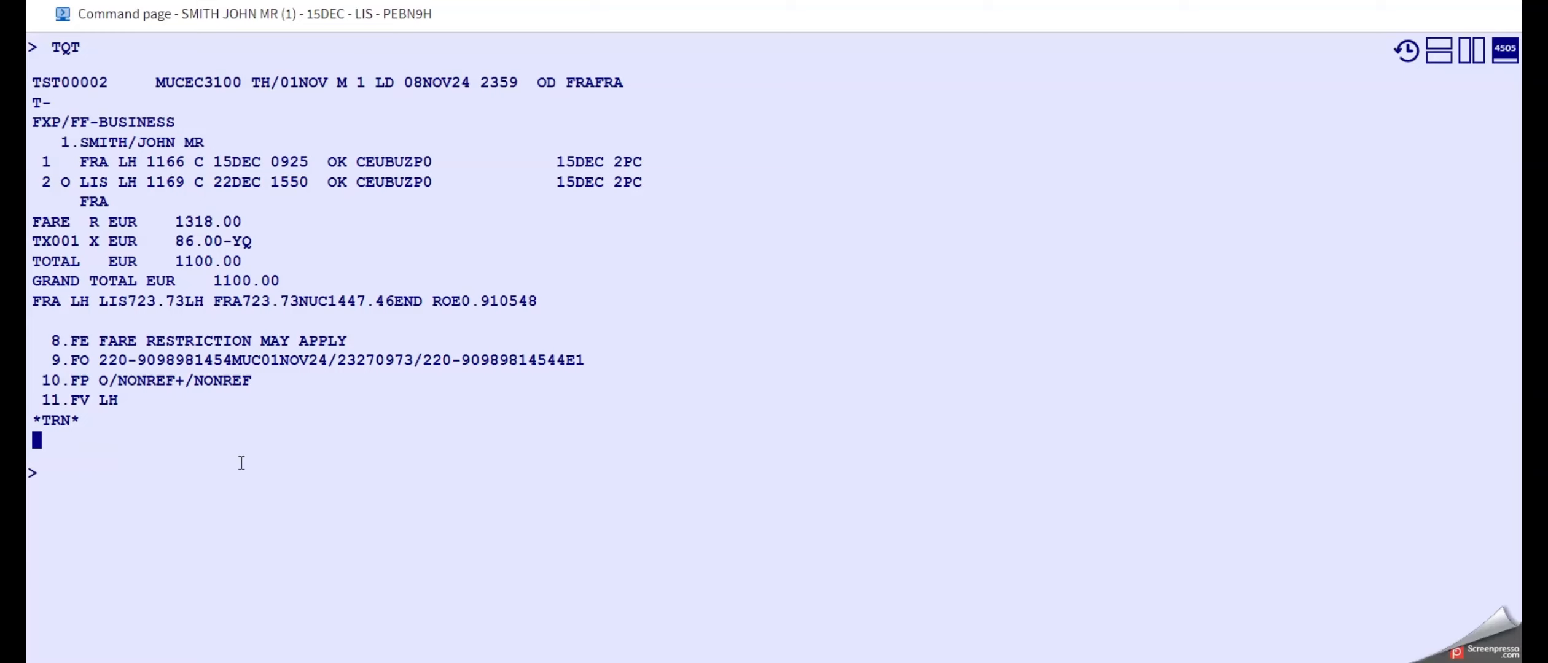
pyautogui.moveTo(99, 83); pyautogui.dragTo(108, 83)
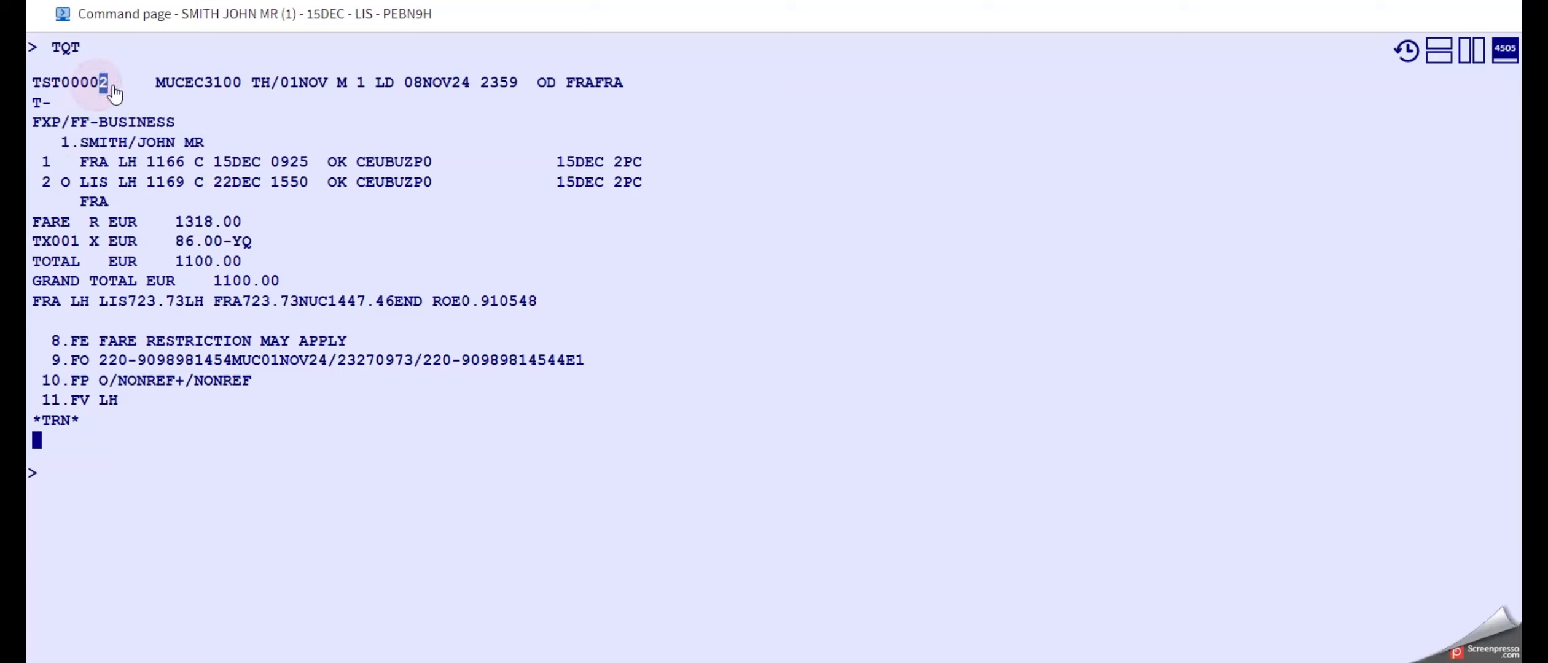
pyautogui.click(86, 484)
pyautogui.write('TTP/T2')
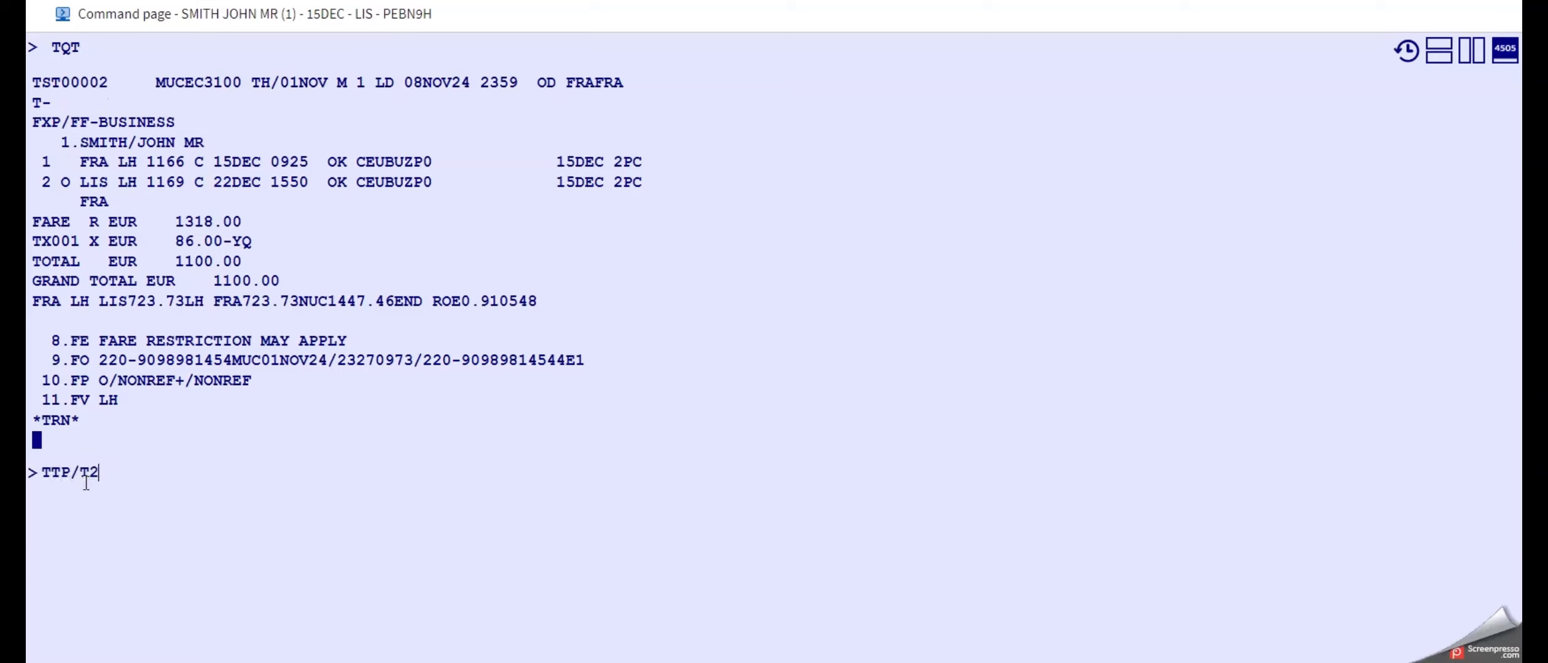
pyautogui.write('/RT')
pyautogui.press('Return')
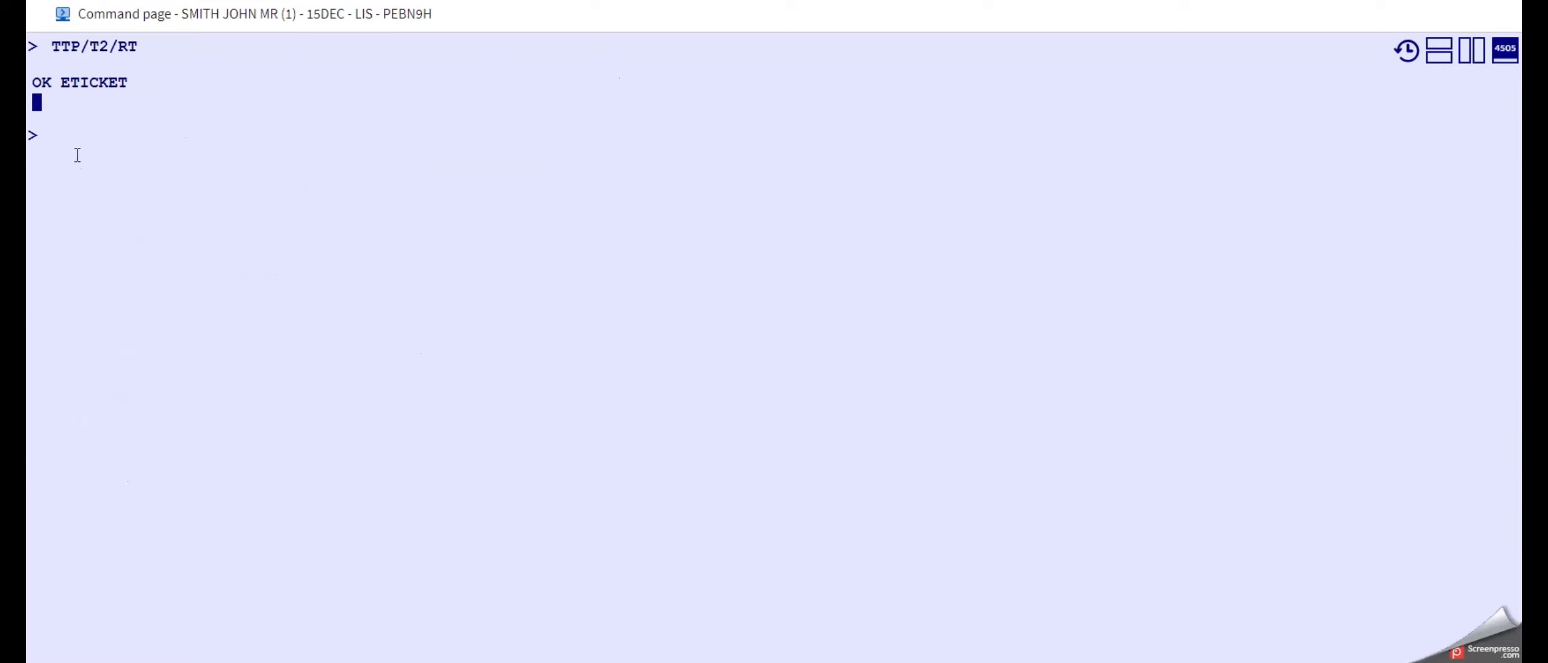
# Redisplay the booking with RT and examine the new ticket's FA line.
pyautogui.write('RT')
pyautogui.press('Return')
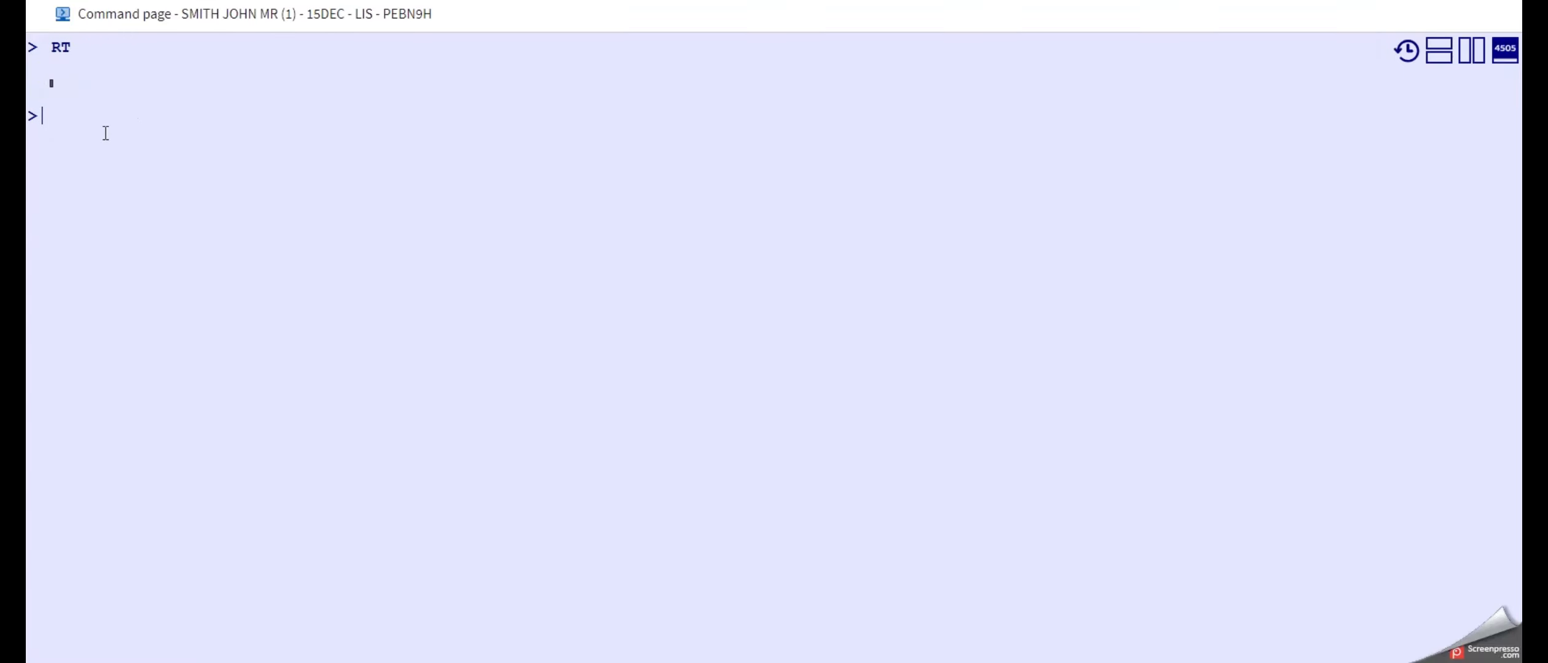
pyautogui.click(162, 531)
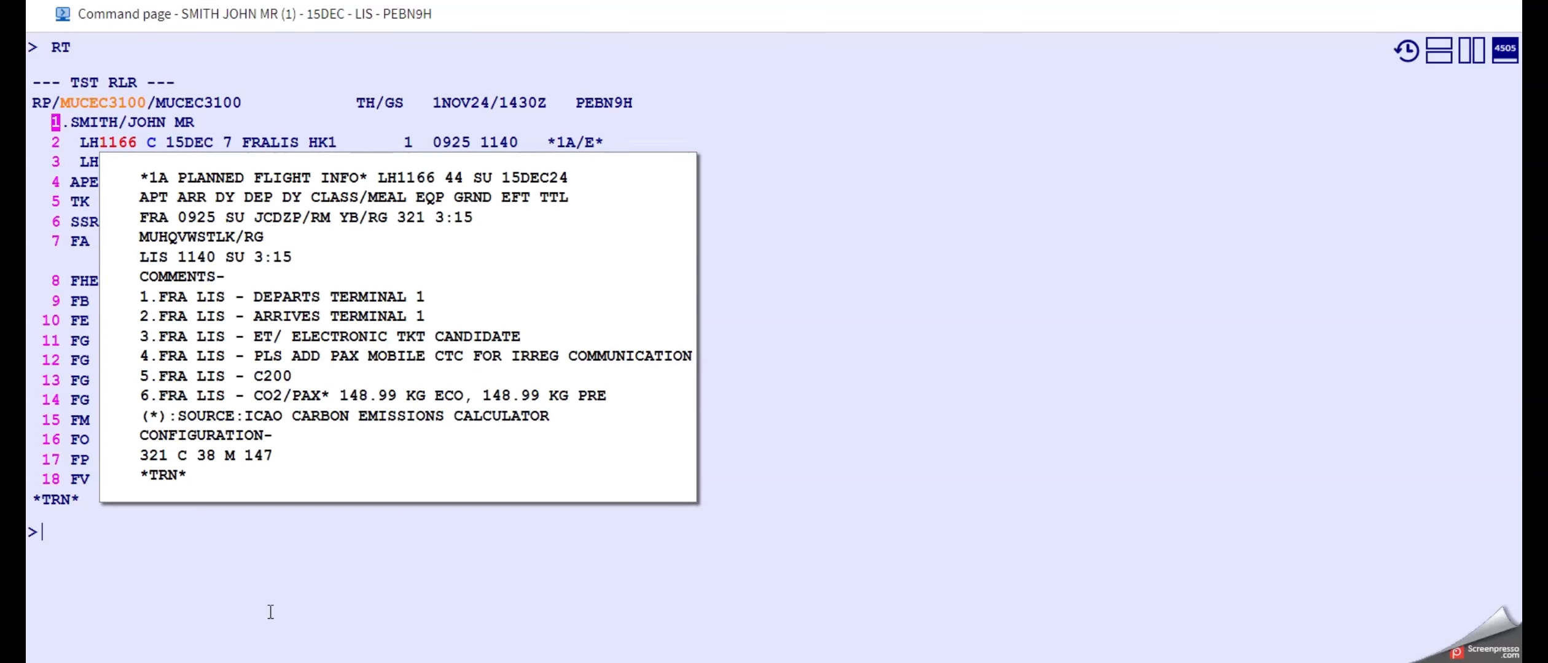
pyautogui.click(234, 567)
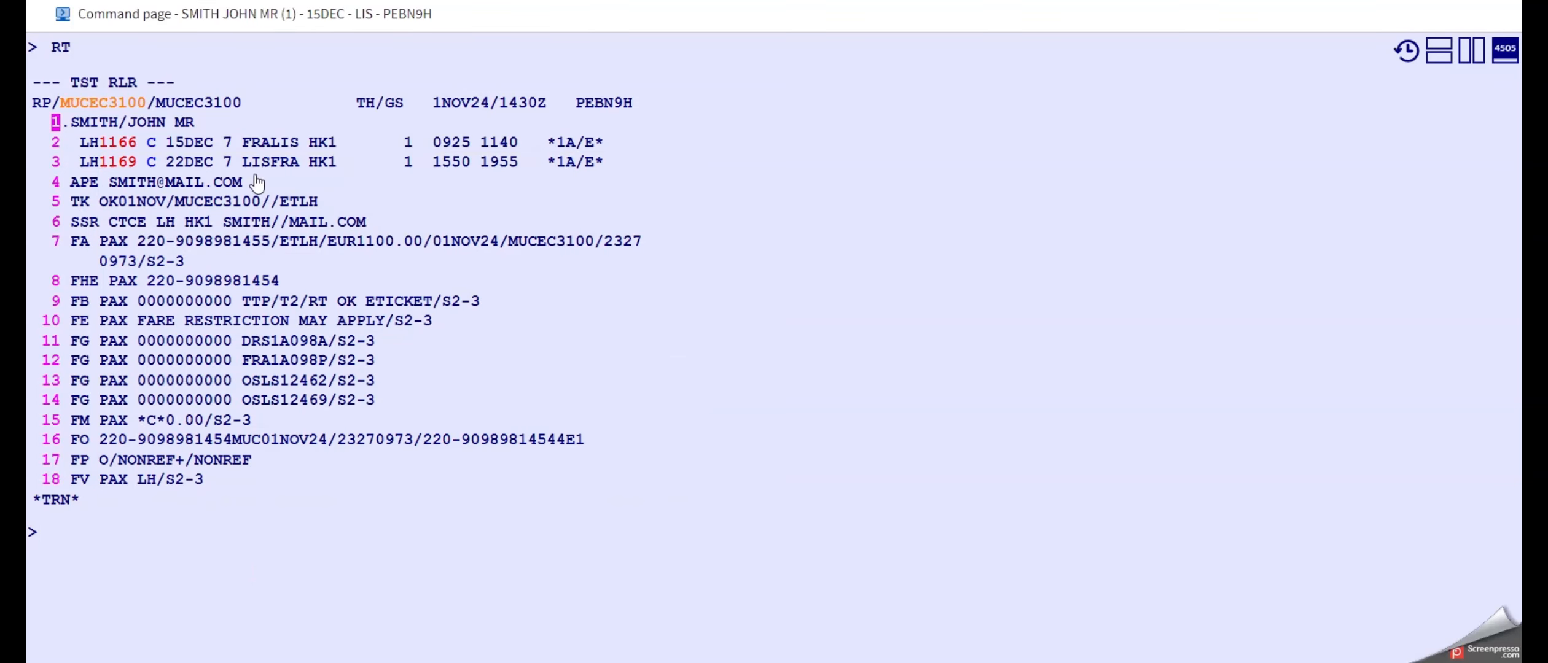
pyautogui.click(135, 539)
pyautogui.write('T')
pyautogui.press('BackSpace')
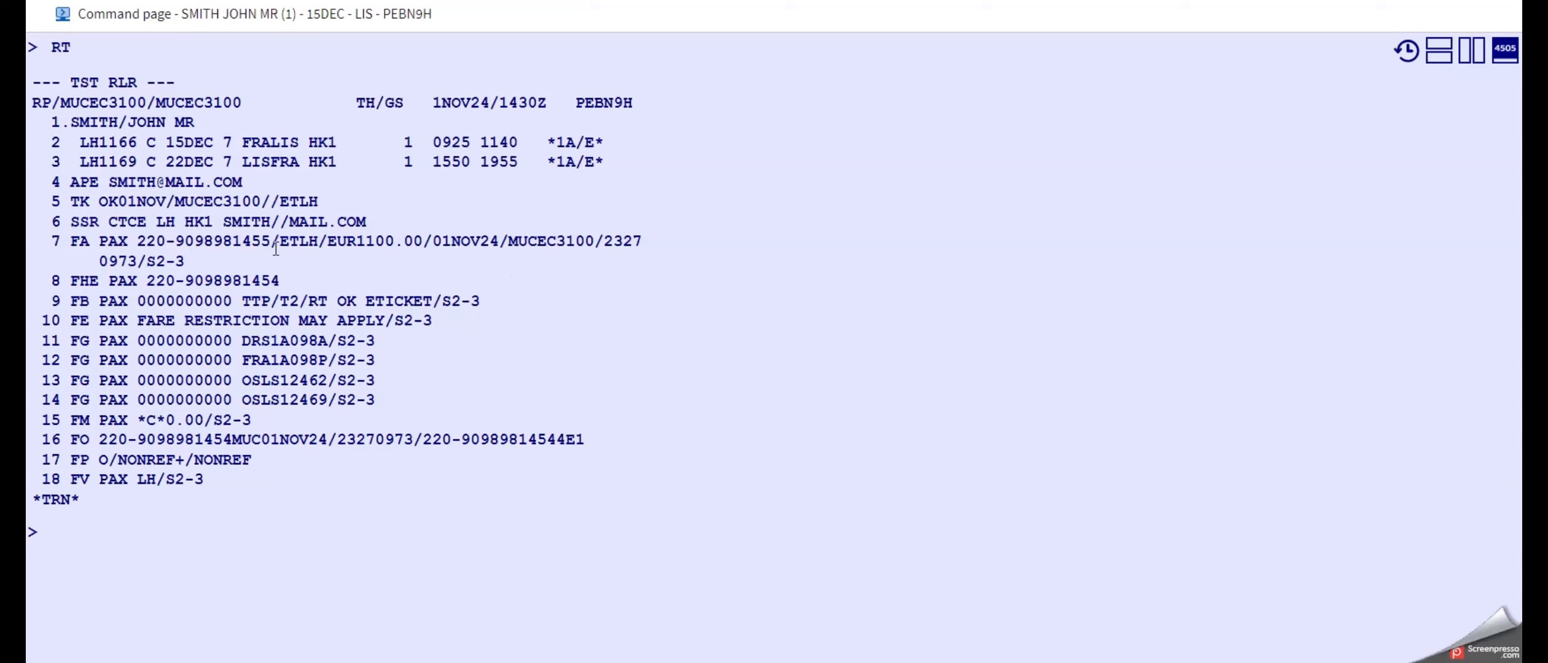
pyautogui.moveTo(55, 242); pyautogui.dragTo(628, 250)
pyautogui.click(384, 246)
# Display the reissued electronic ticket from line 7 with TWD/L7.
pyautogui.click(183, 546)
pyautogui.write('TWD/L')
pyautogui.write('67')
pyautogui.press('BackSpace')
pyautogui.press('BackSpace')
pyautogui.write('7')
pyautogui.press('Return')
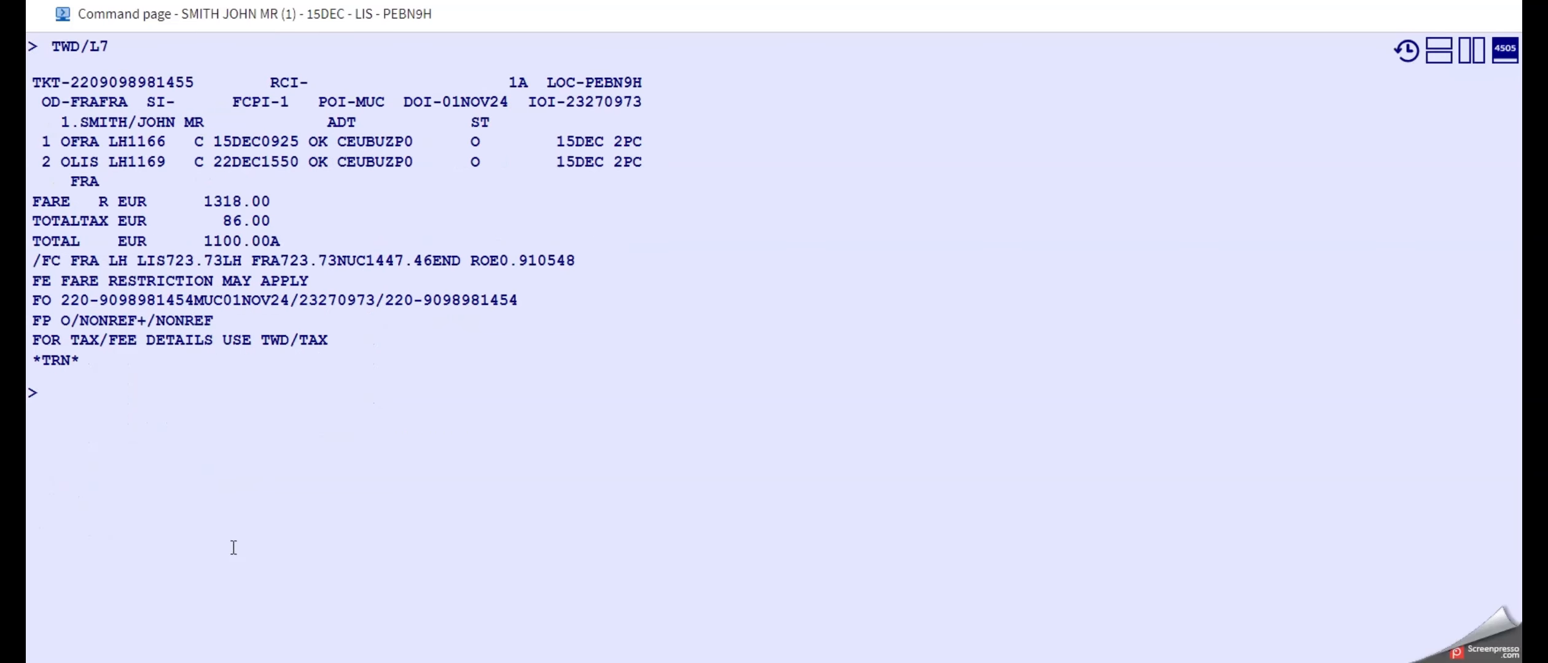
# Check the fare indicator on the reissued ticket and return to the booking with RT.
pyautogui.doubleClick(103, 201)
pyautogui.click(198, 451)
pyautogui.write('RT')
pyautogui.press('Return')
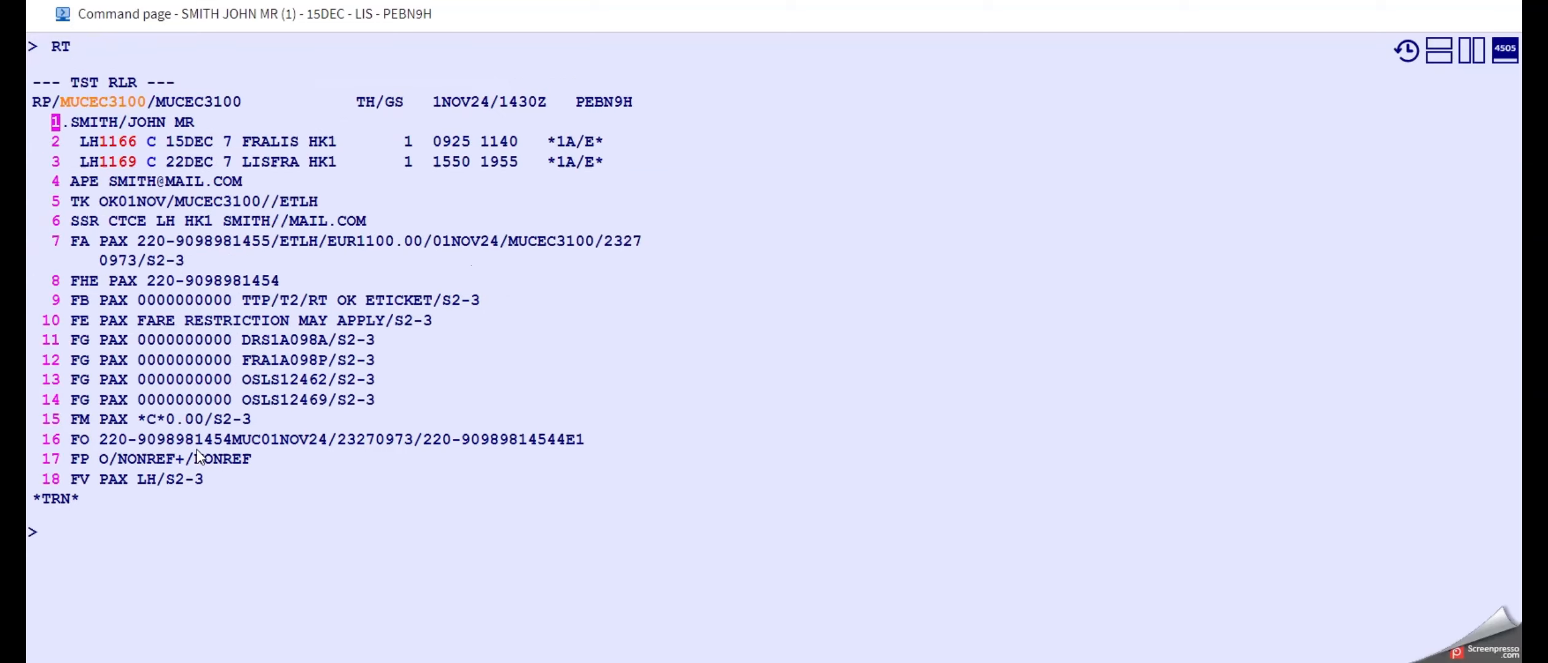